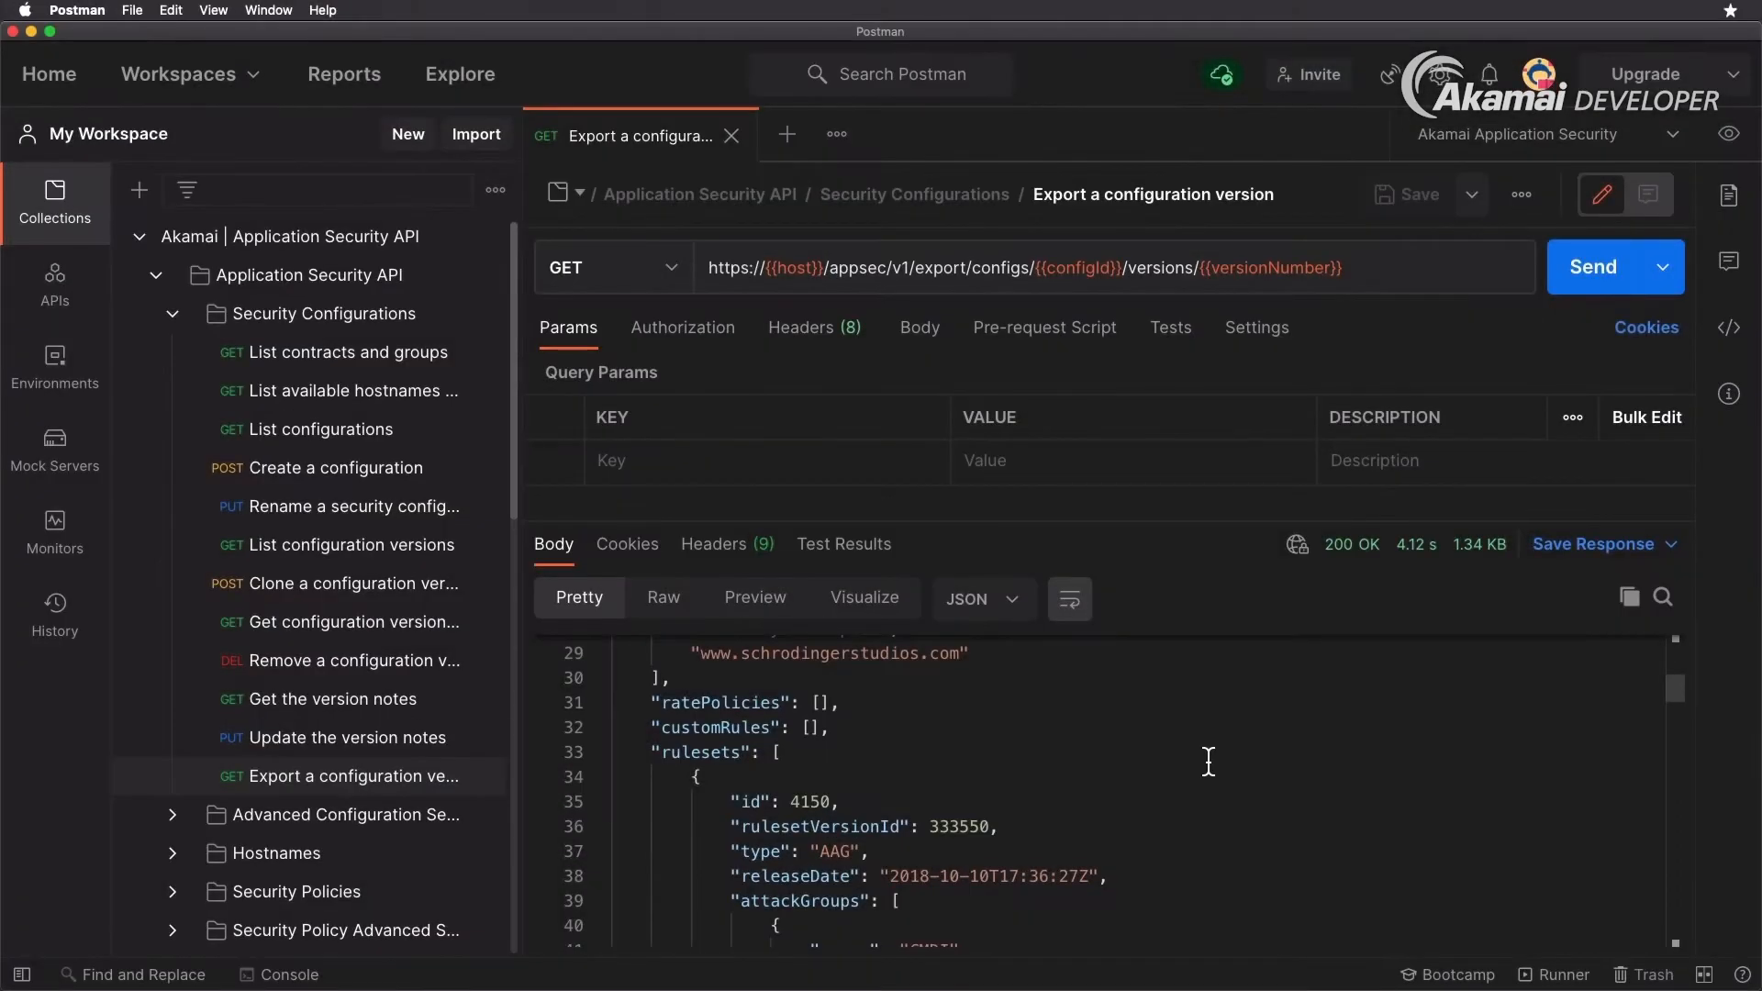
# Examine the rulesets section of the exported configuration, reading through its ruleset type and attack groups
pyautogui.doubleClick(832, 853)
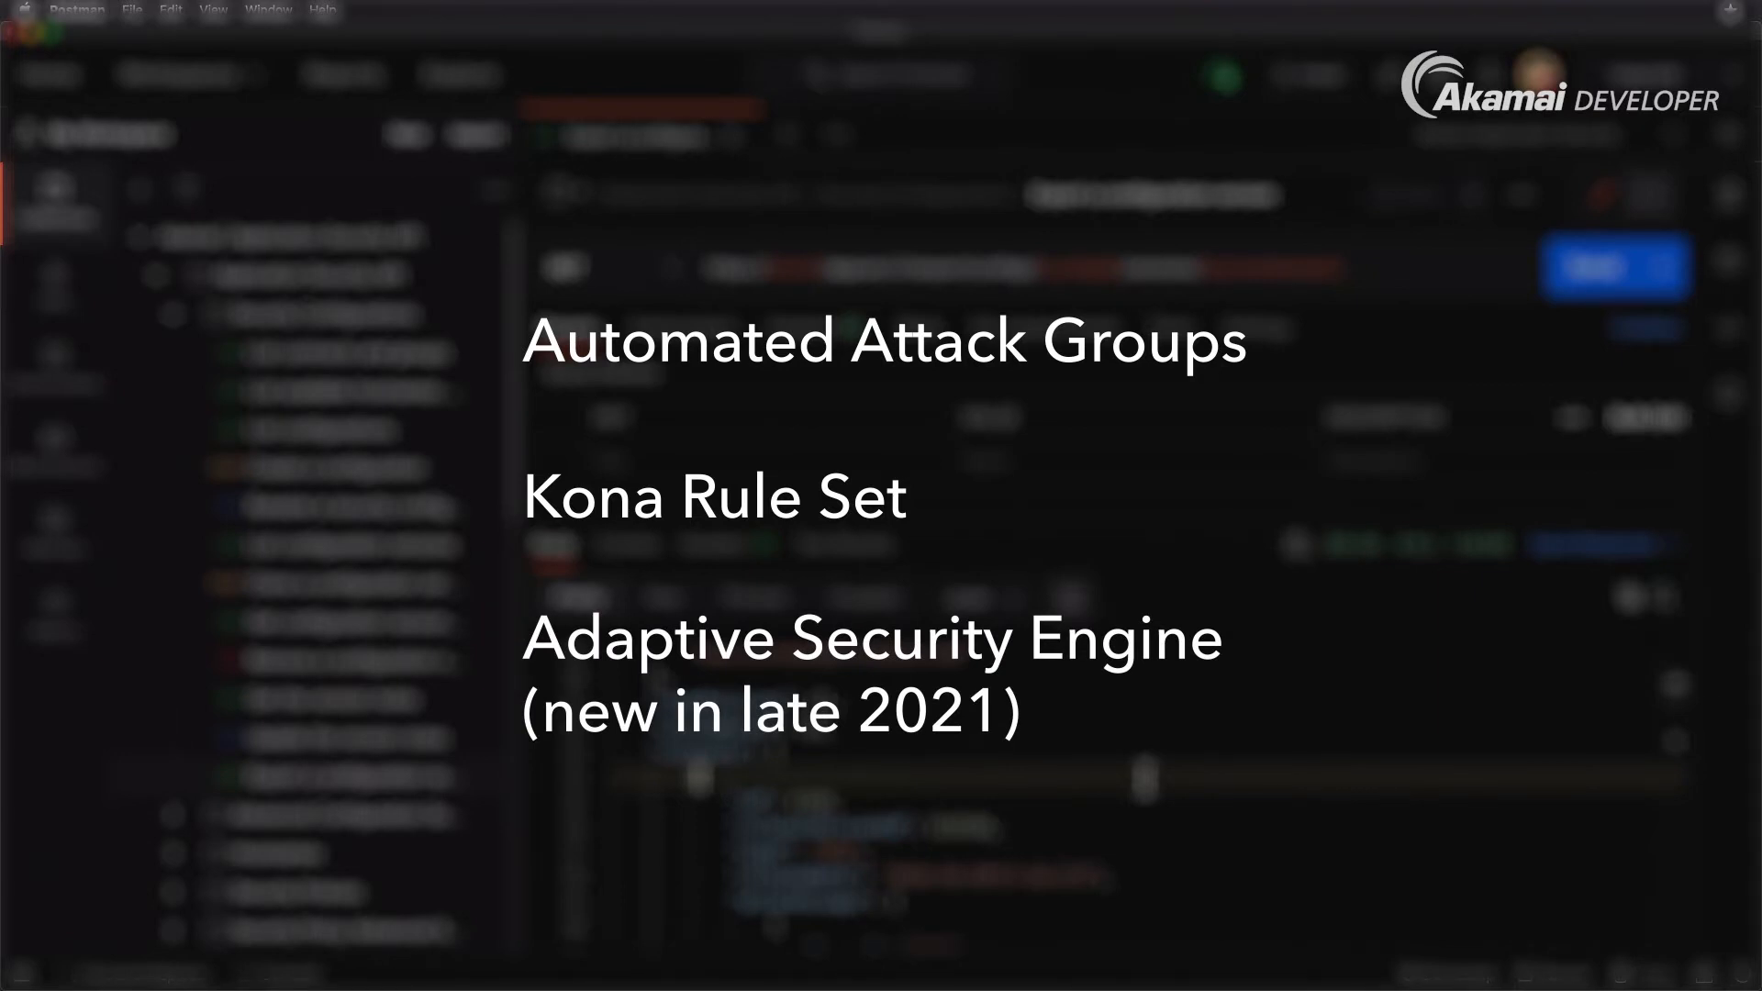
pyautogui.scroll(-3, 1196, 751)
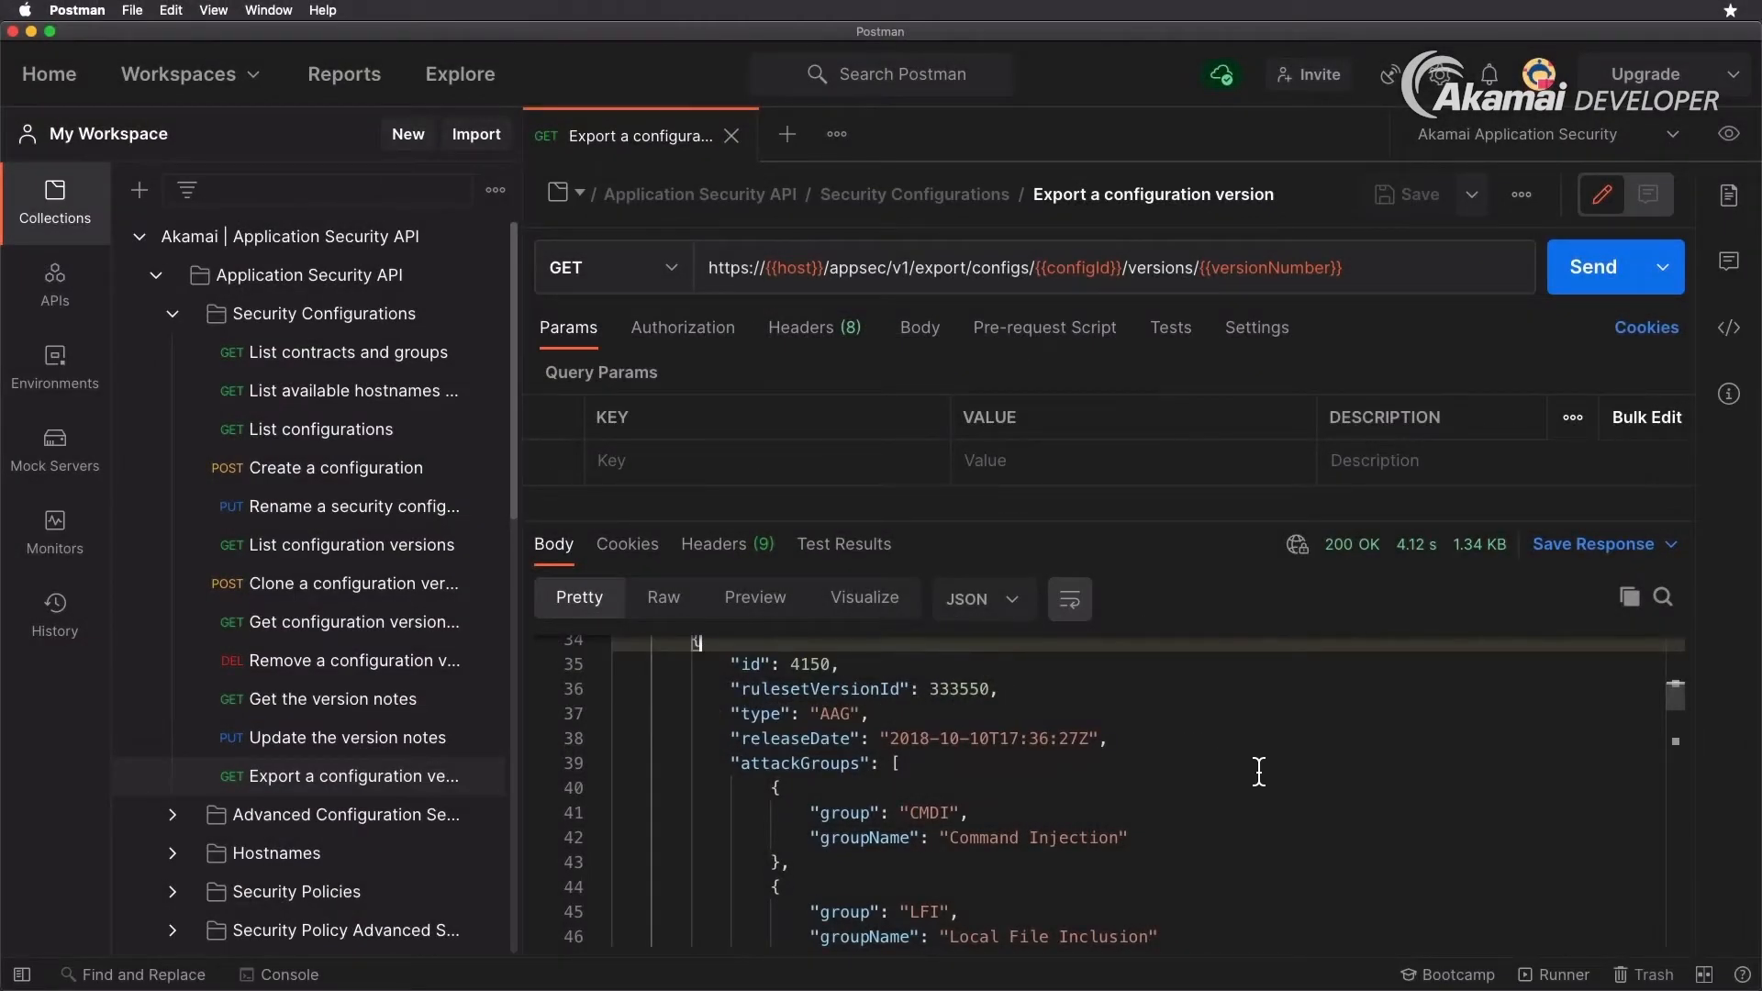
pyautogui.scroll(-3, 1258, 760)
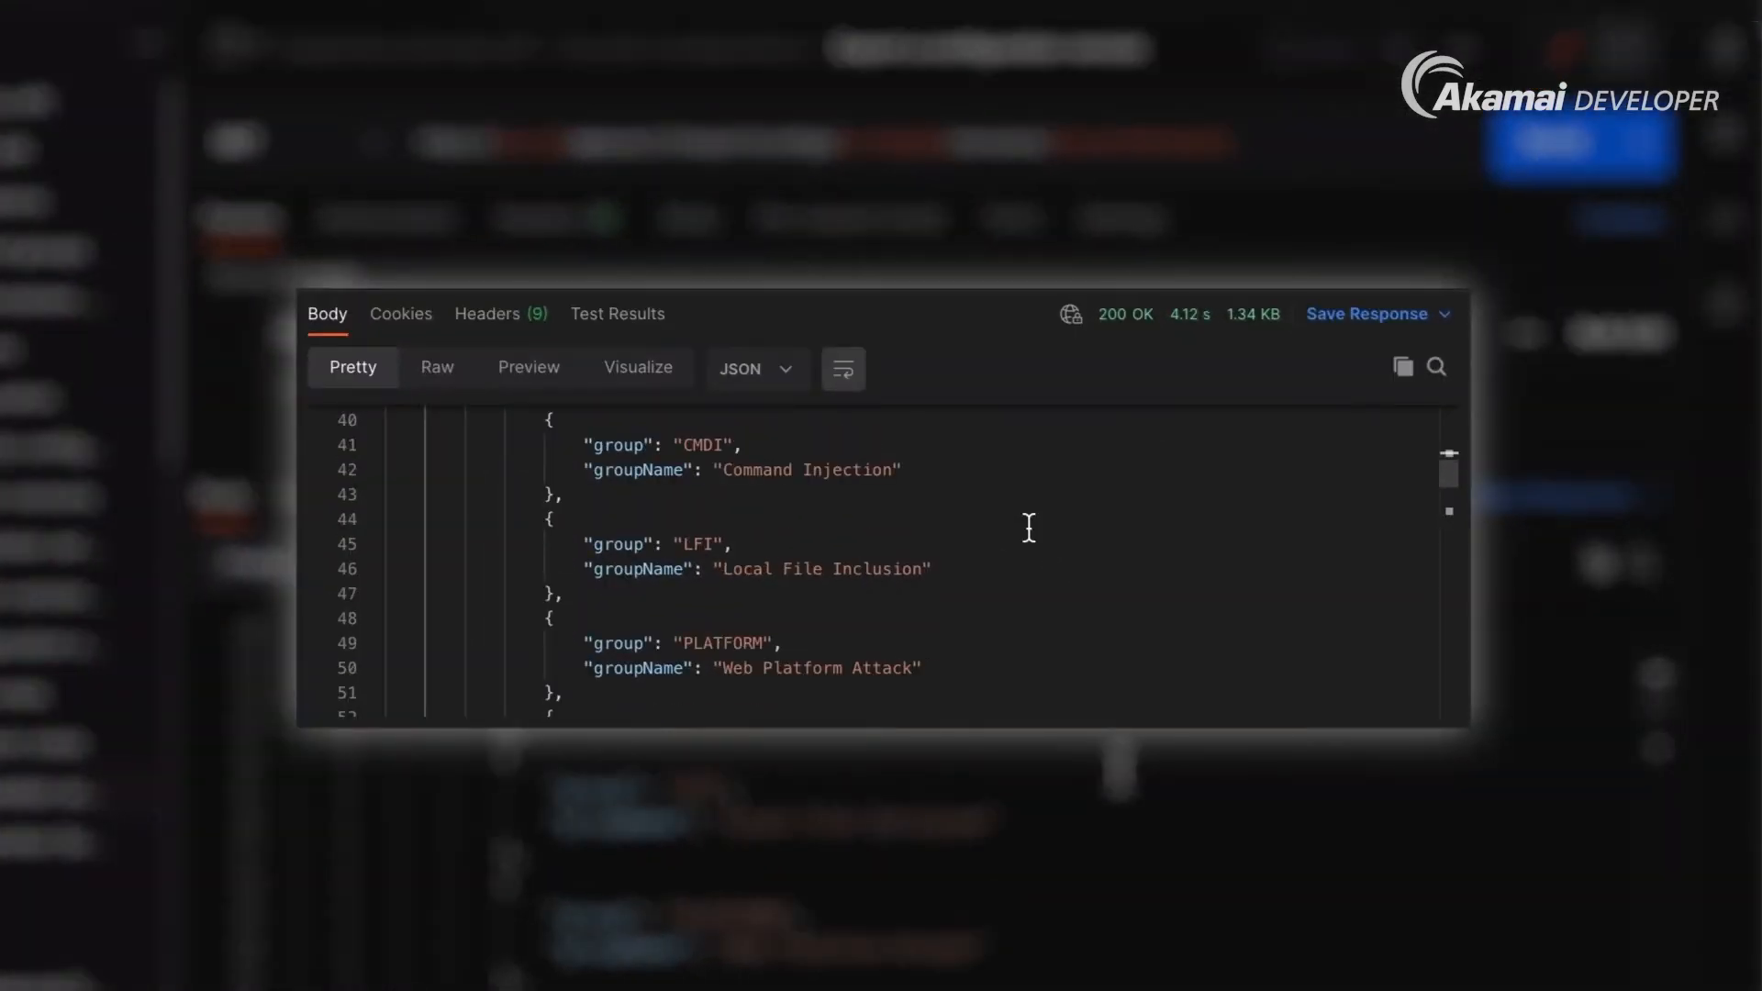
pyautogui.scroll(-3, 1029, 527)
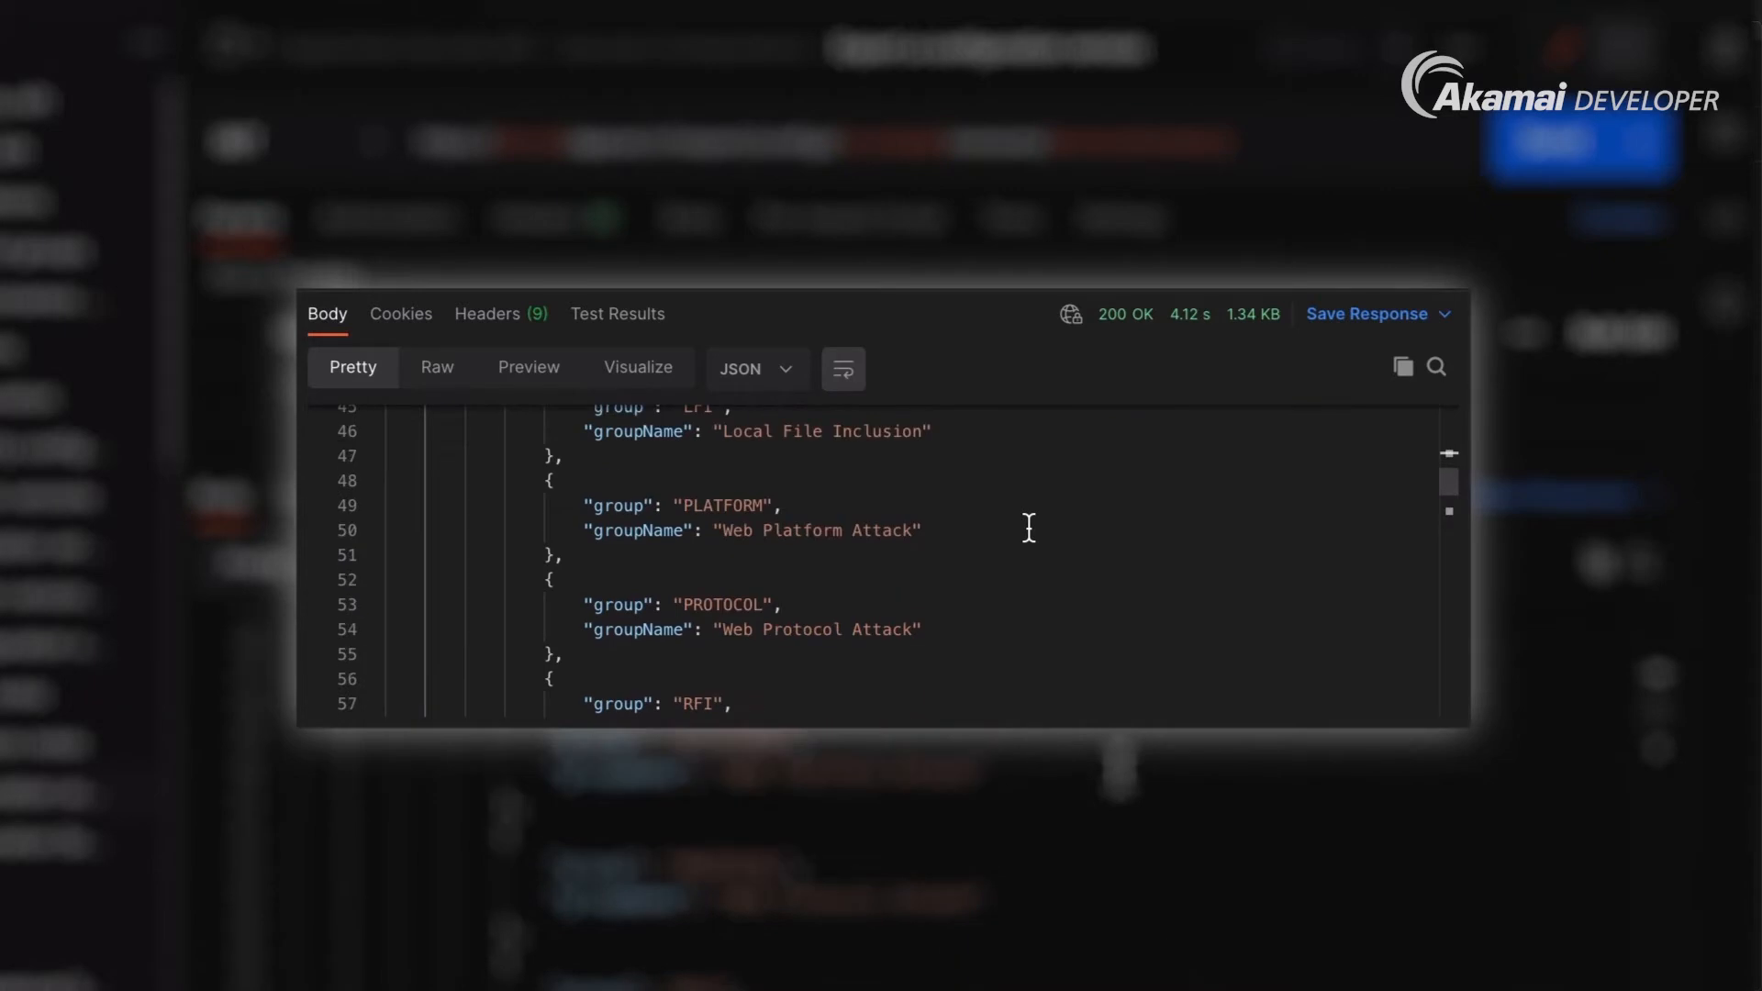
pyautogui.scroll(-2, 1029, 528)
pyautogui.scroll(-1, 1029, 527)
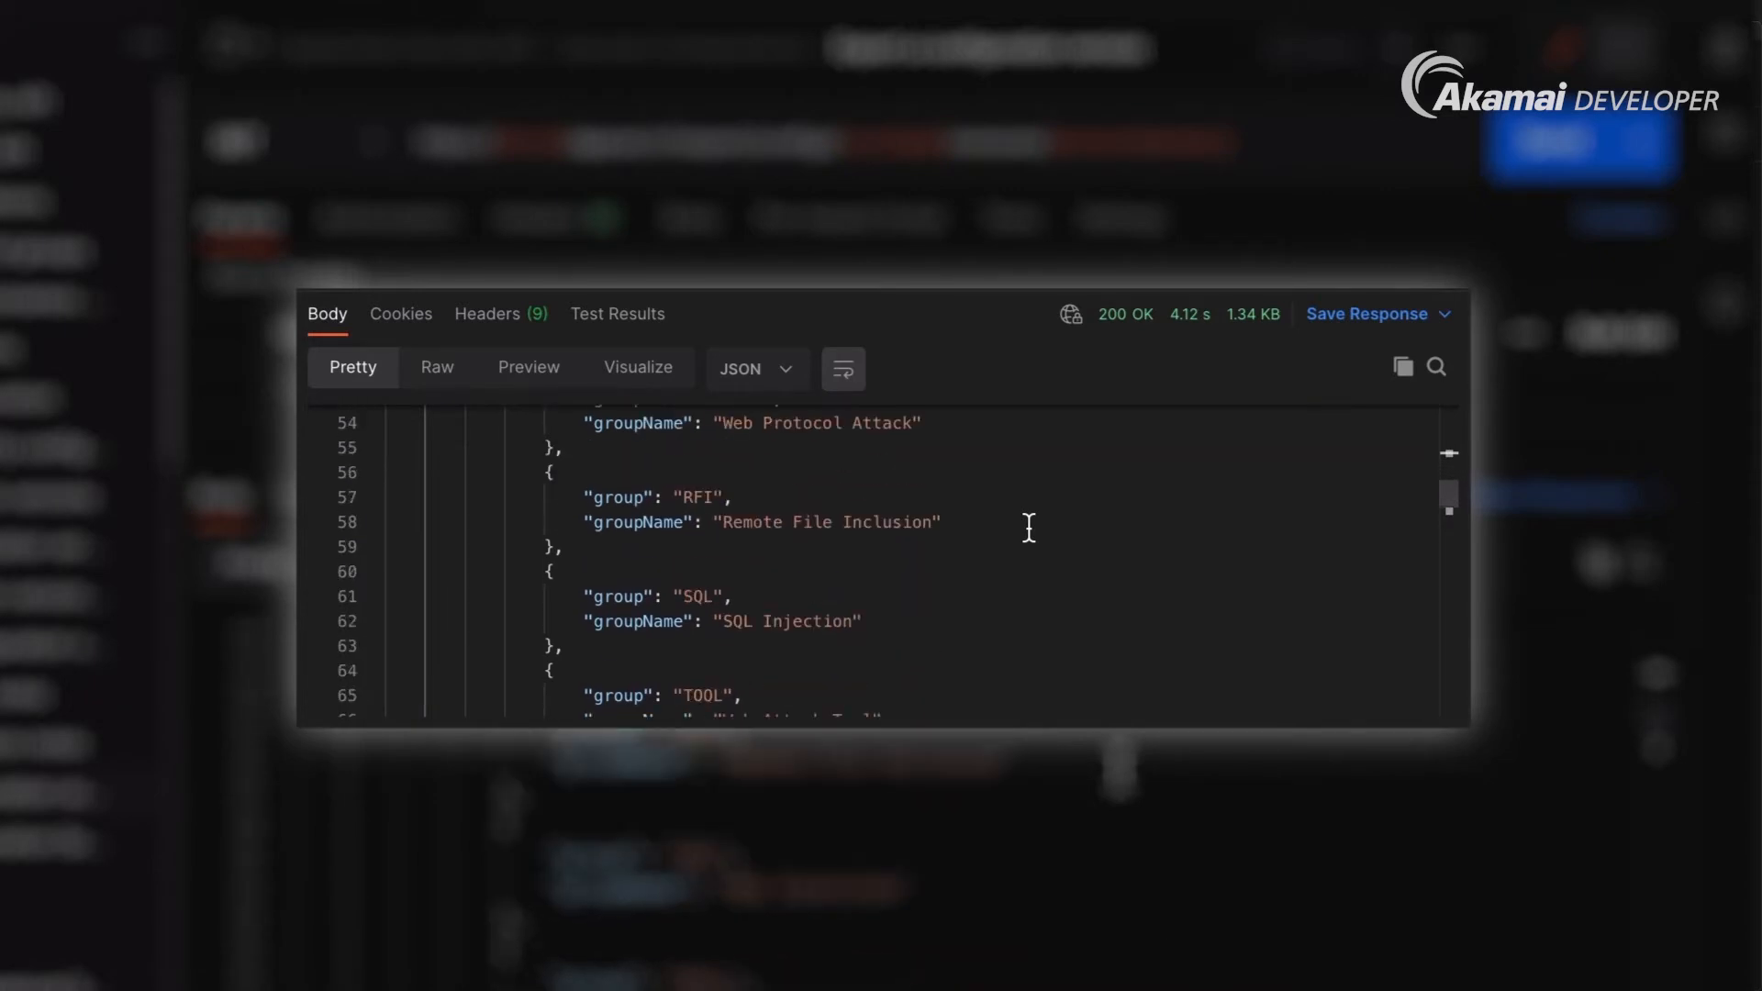
pyautogui.scroll(-1, 1028, 527)
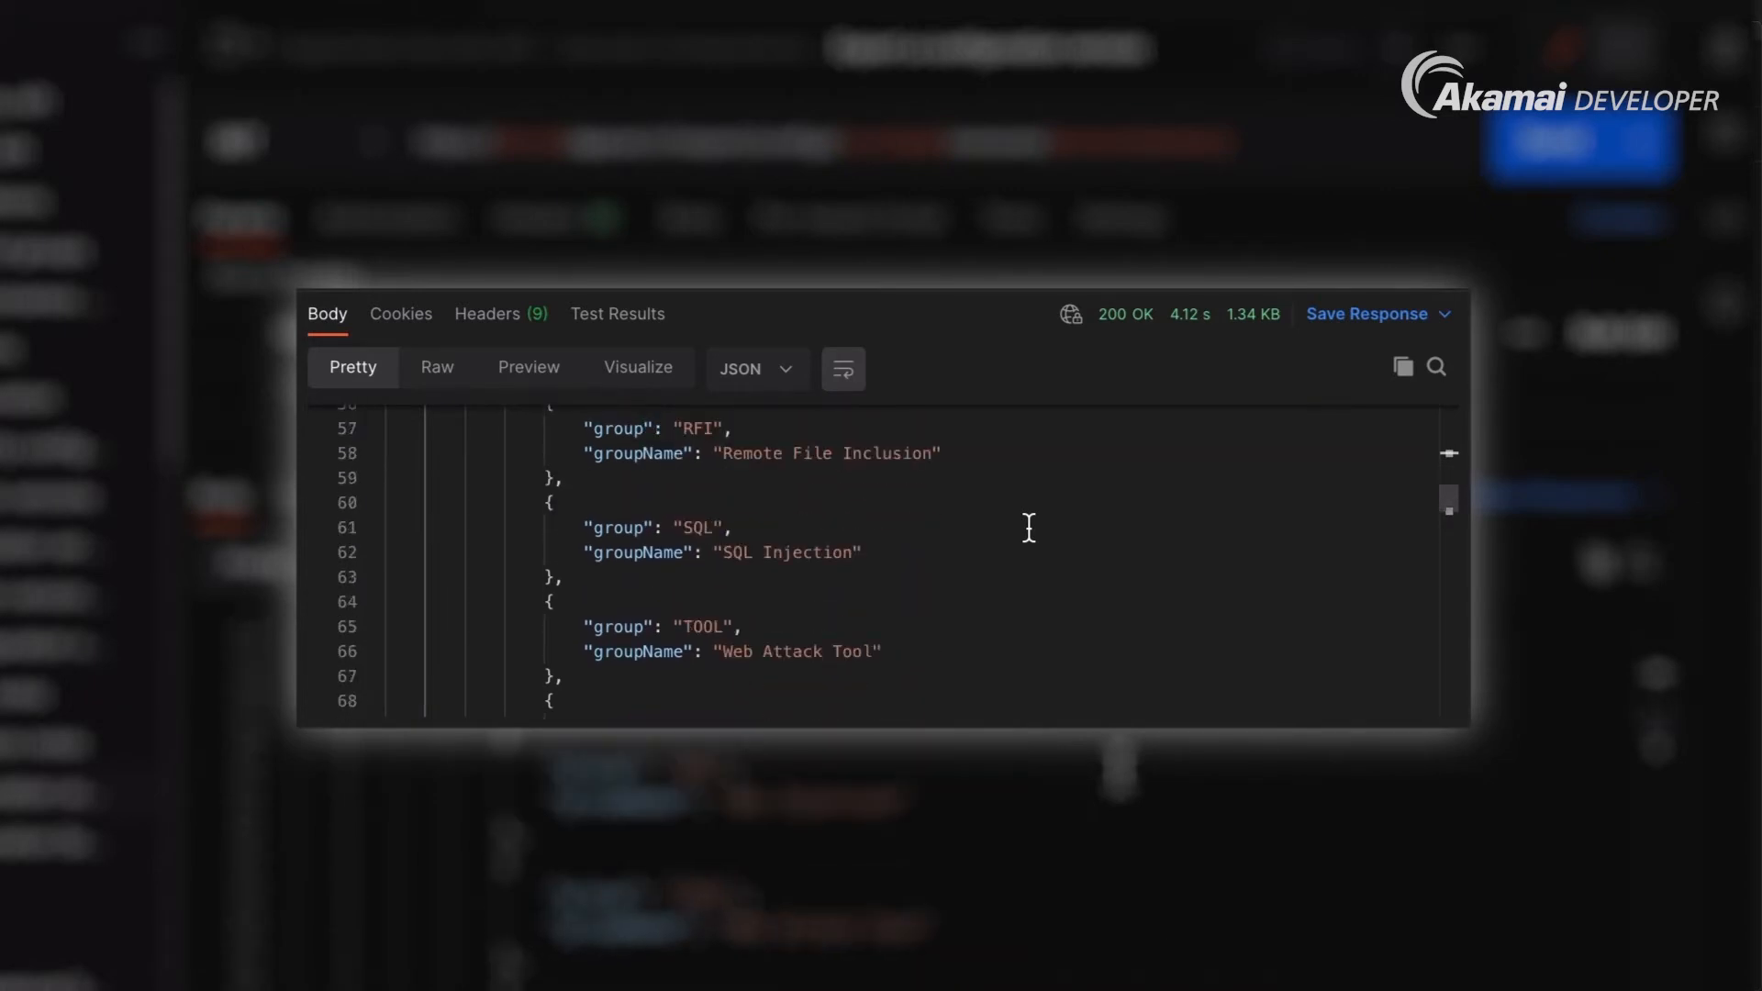
pyautogui.scroll(-1, 1028, 527)
pyautogui.scroll(-1, 1029, 527)
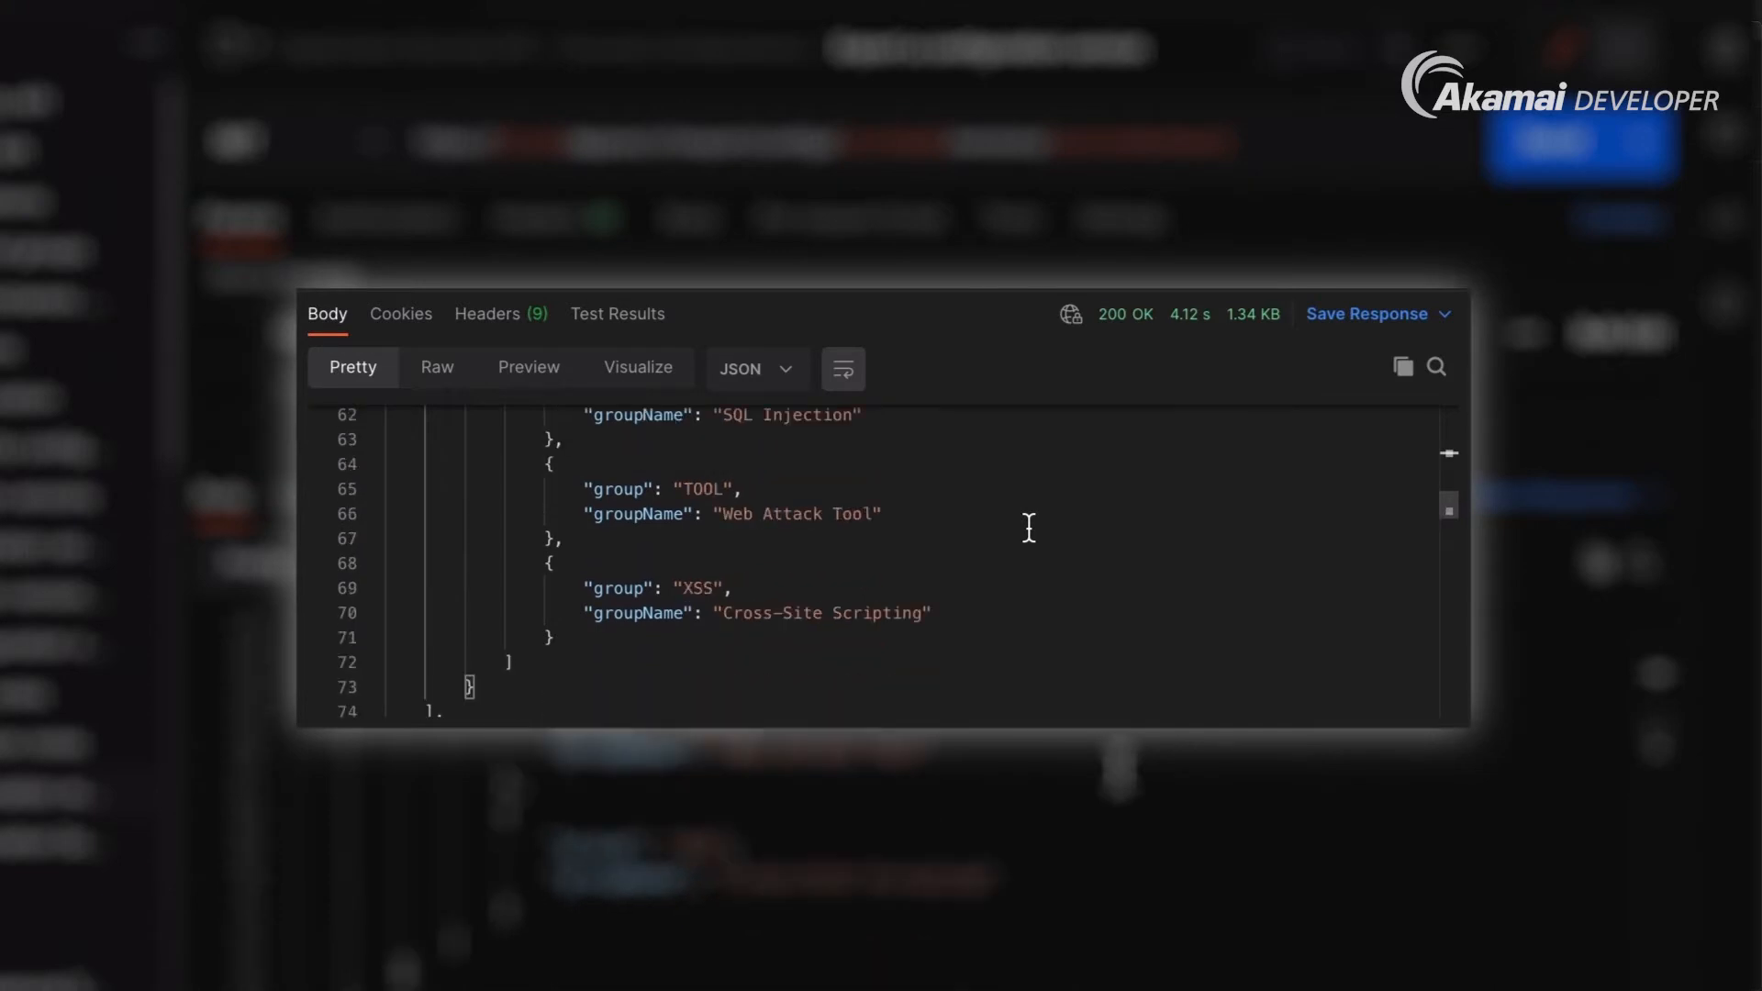
pyautogui.scroll(-1, 1028, 527)
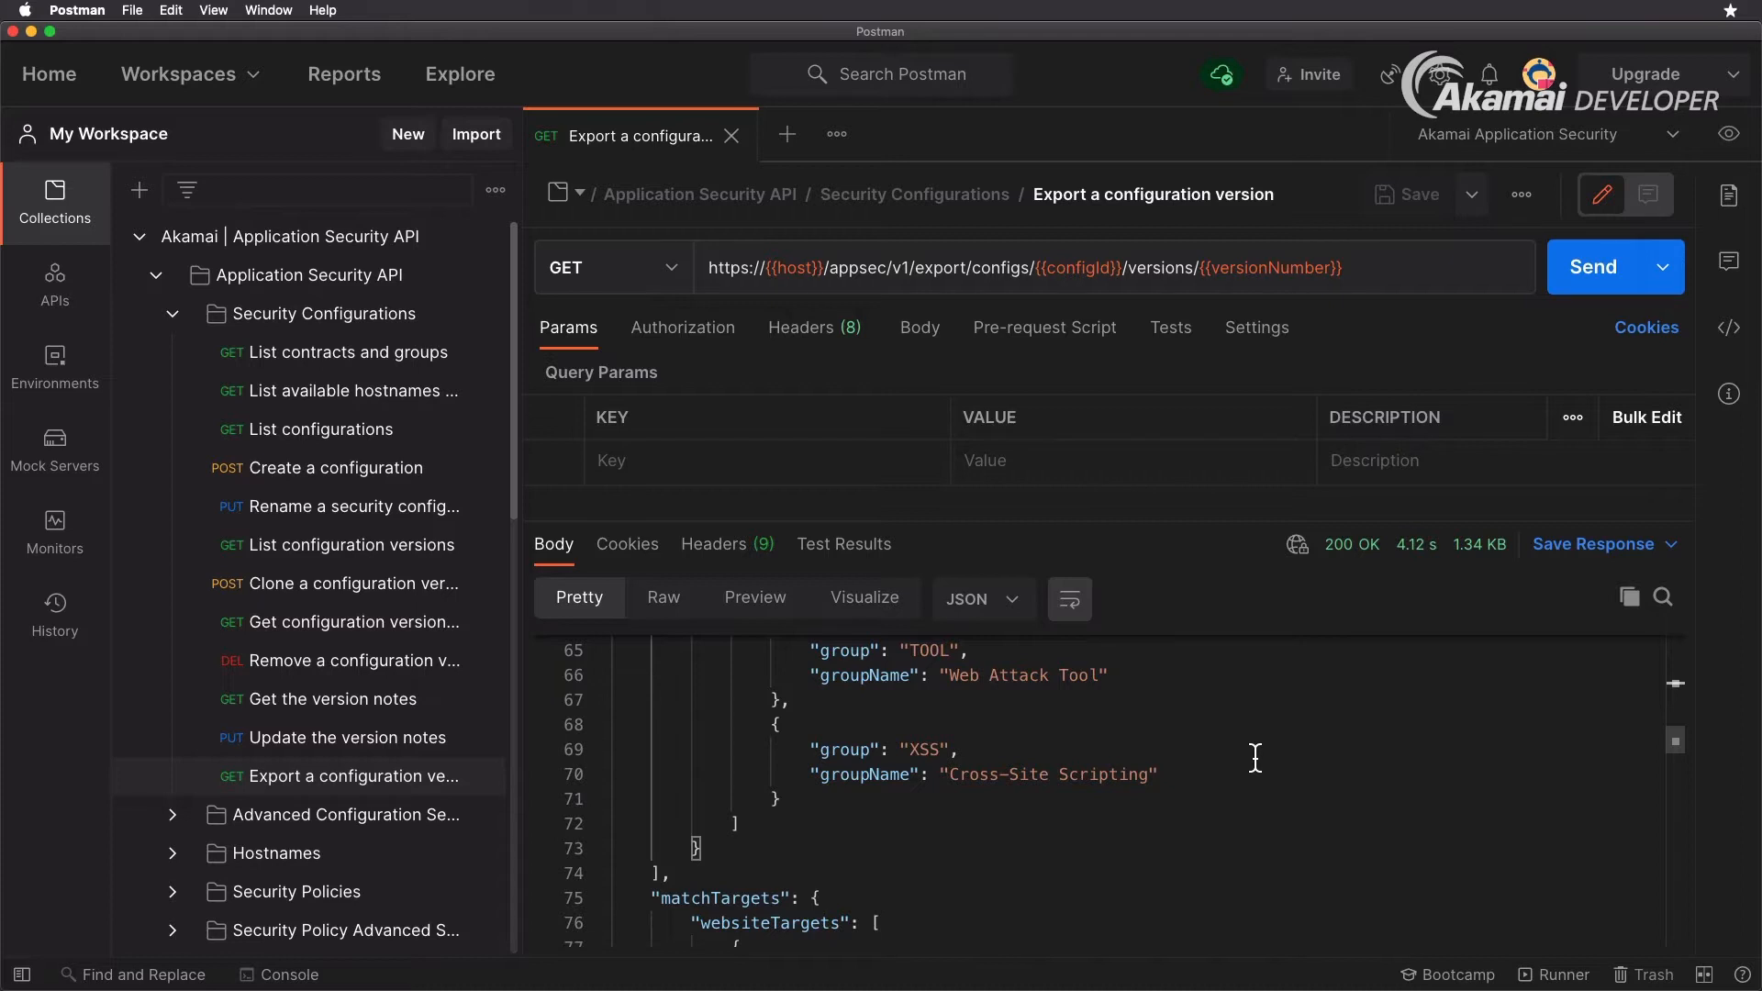
# Examine the match targets and security policies in the exported configuration, including attack group actions, IP/Geo firewall and slow POST settings
pyautogui.scroll(-1, 1255, 757)
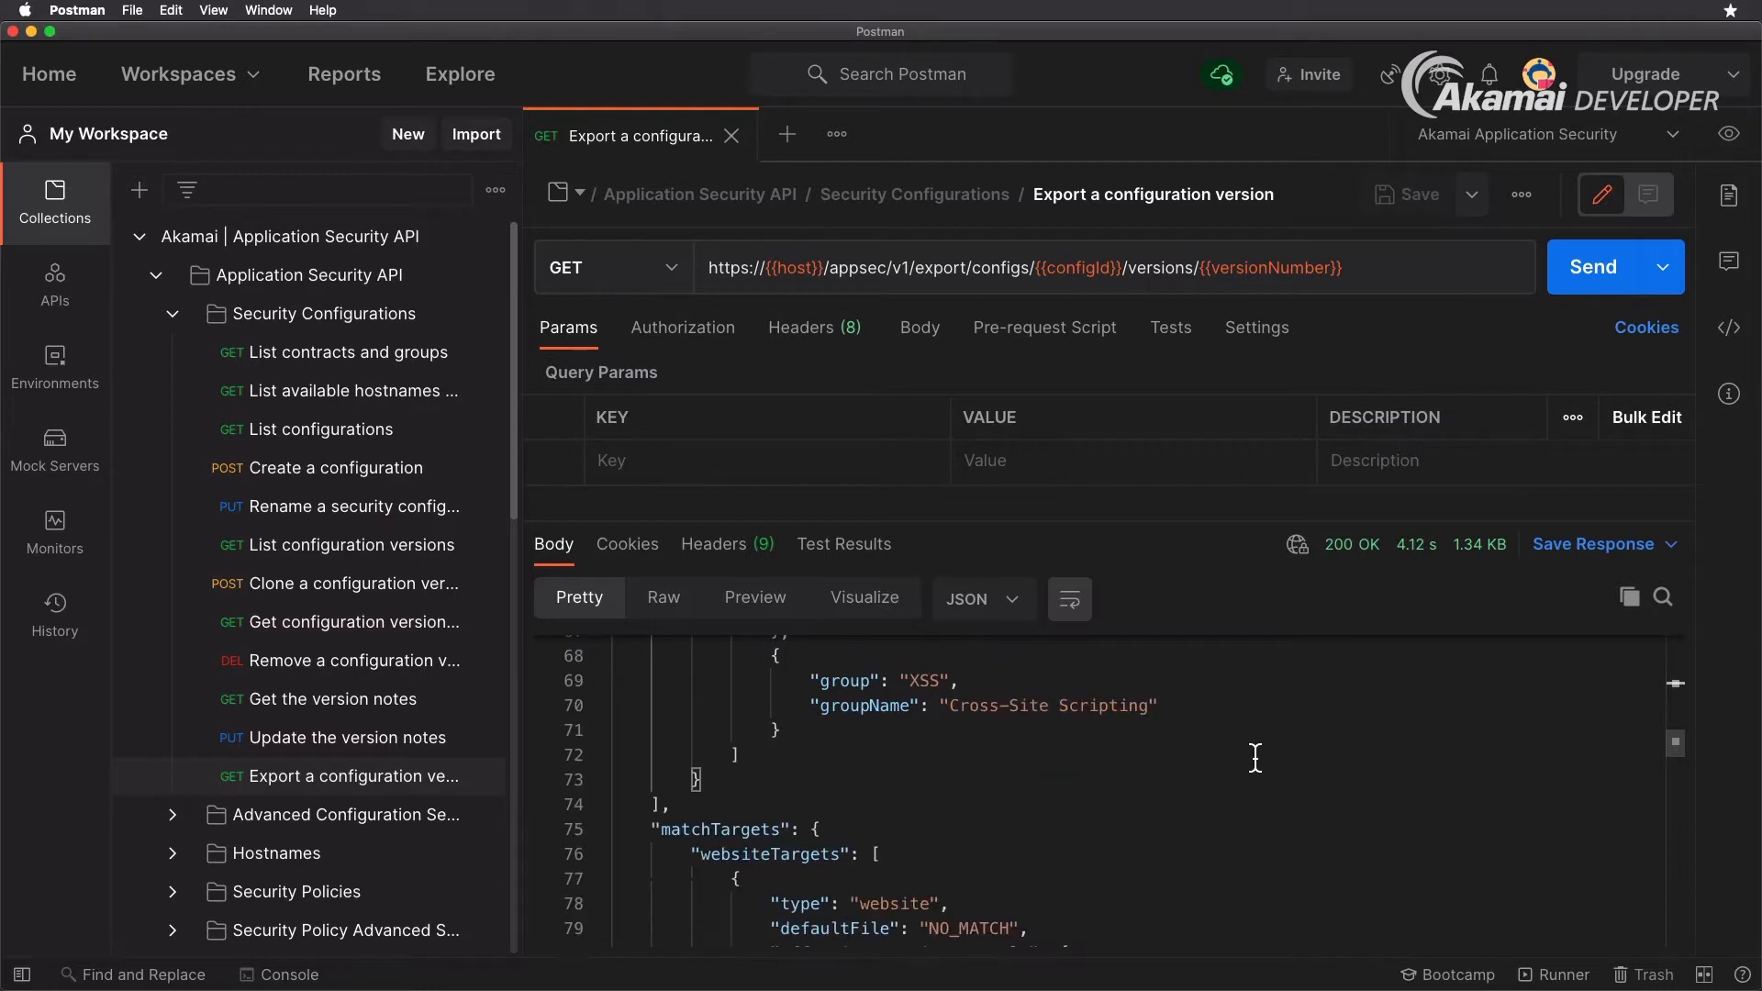
pyautogui.scroll(-5, 1254, 757)
pyautogui.scroll(4, 1267, 759)
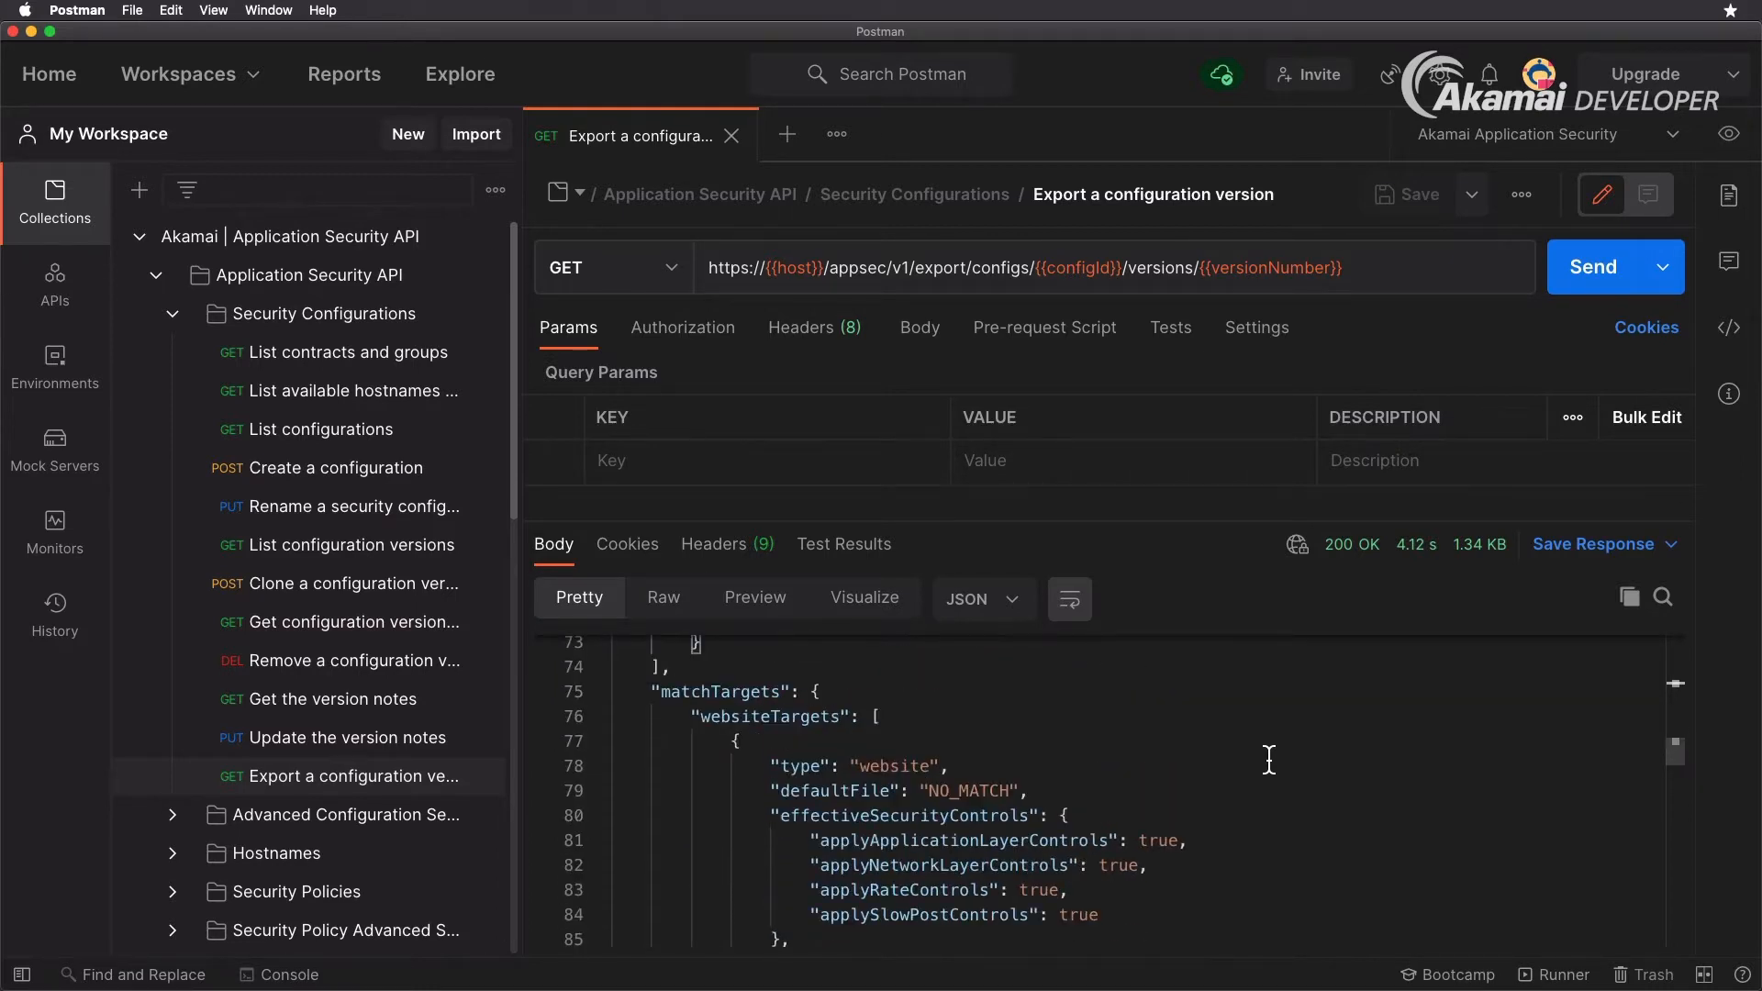
pyautogui.scroll(-3, 1269, 759)
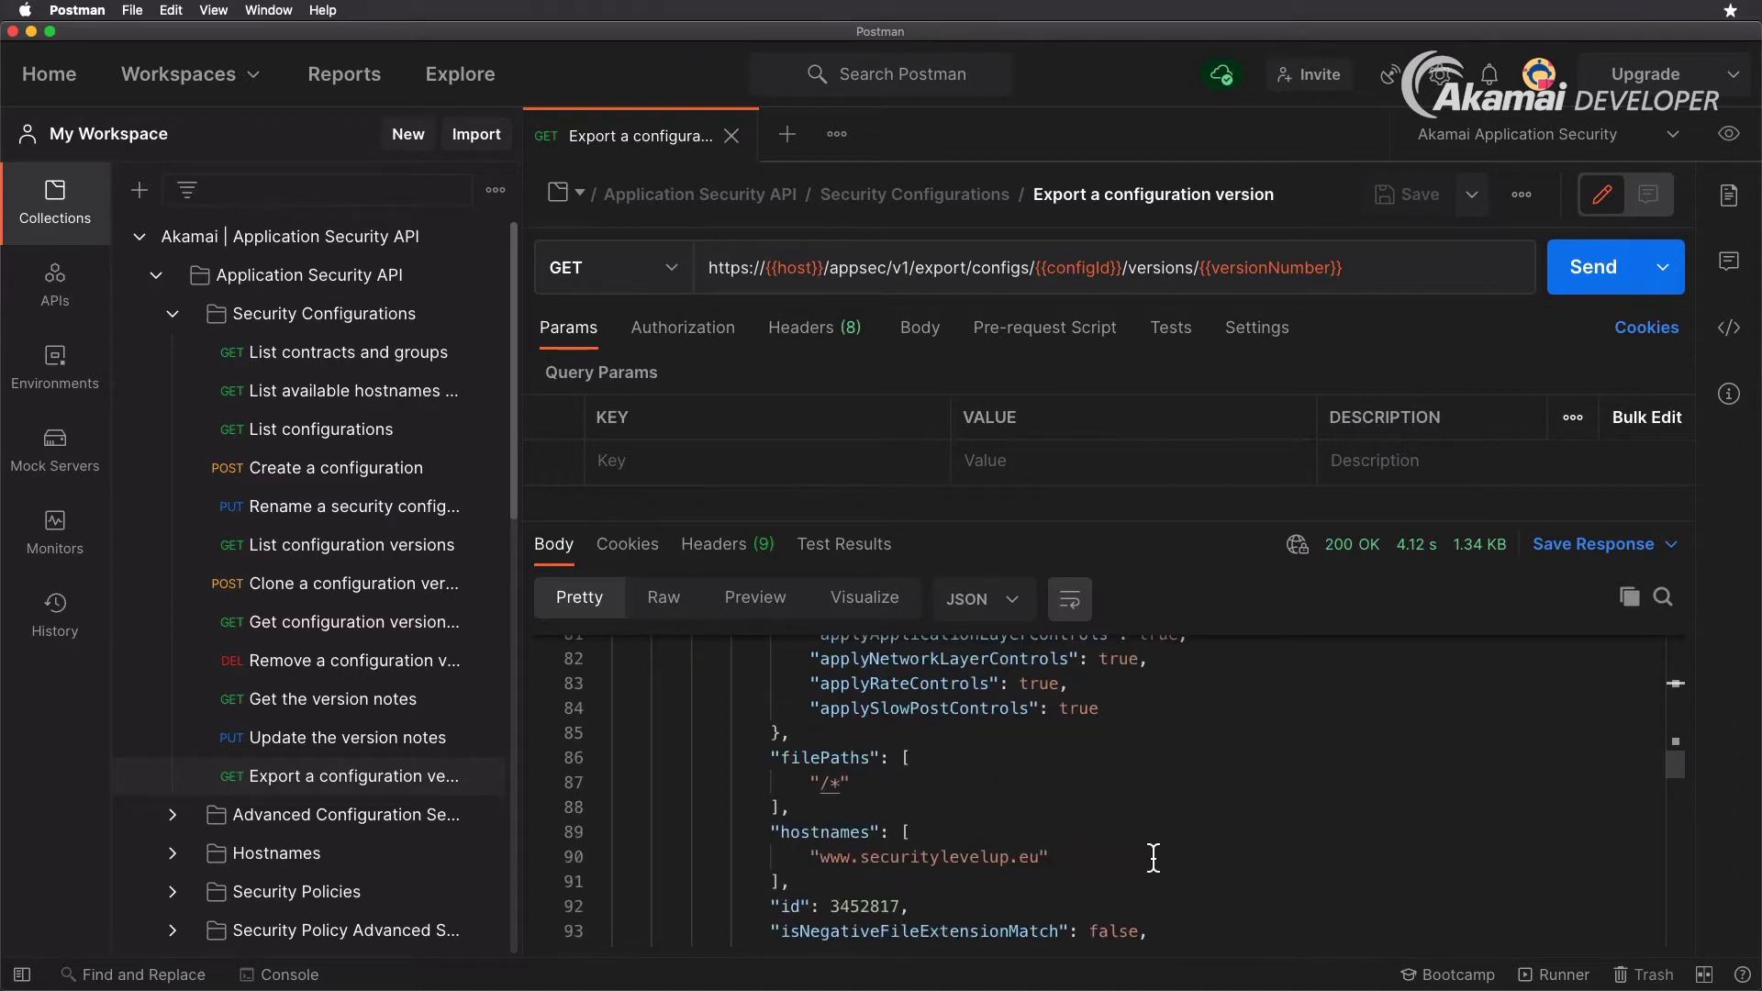
pyautogui.scroll(-3, 1155, 859)
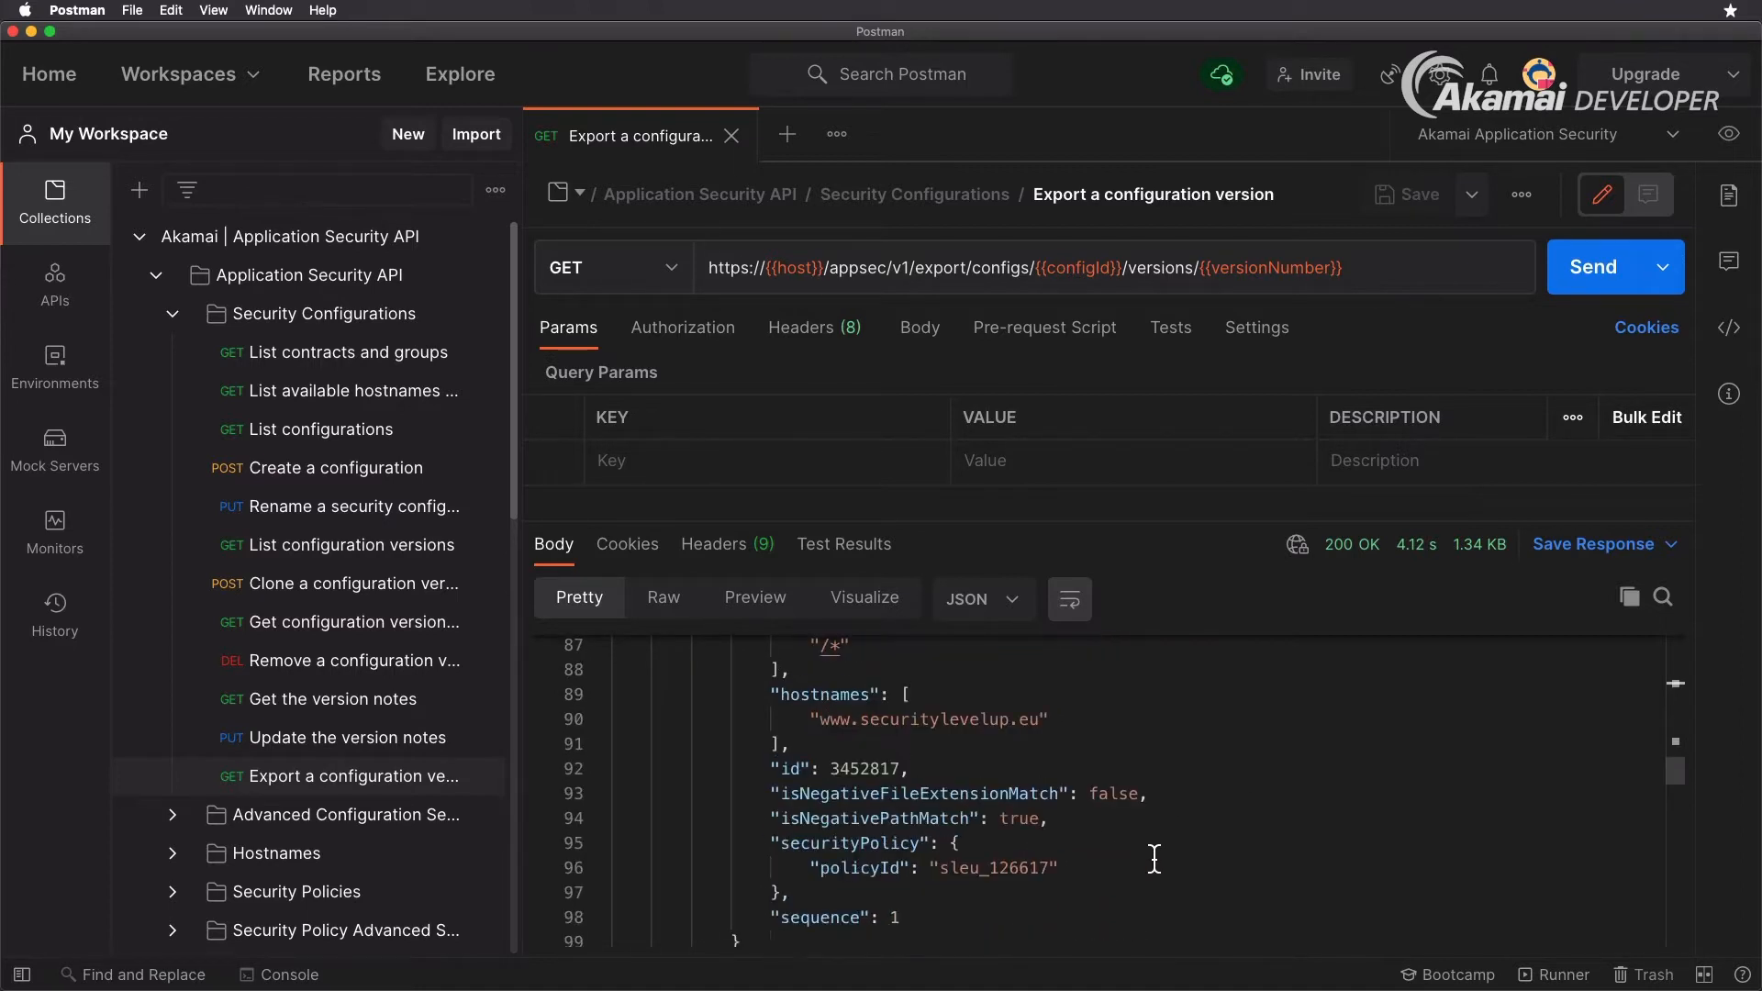
pyautogui.scroll(-3, 1154, 859)
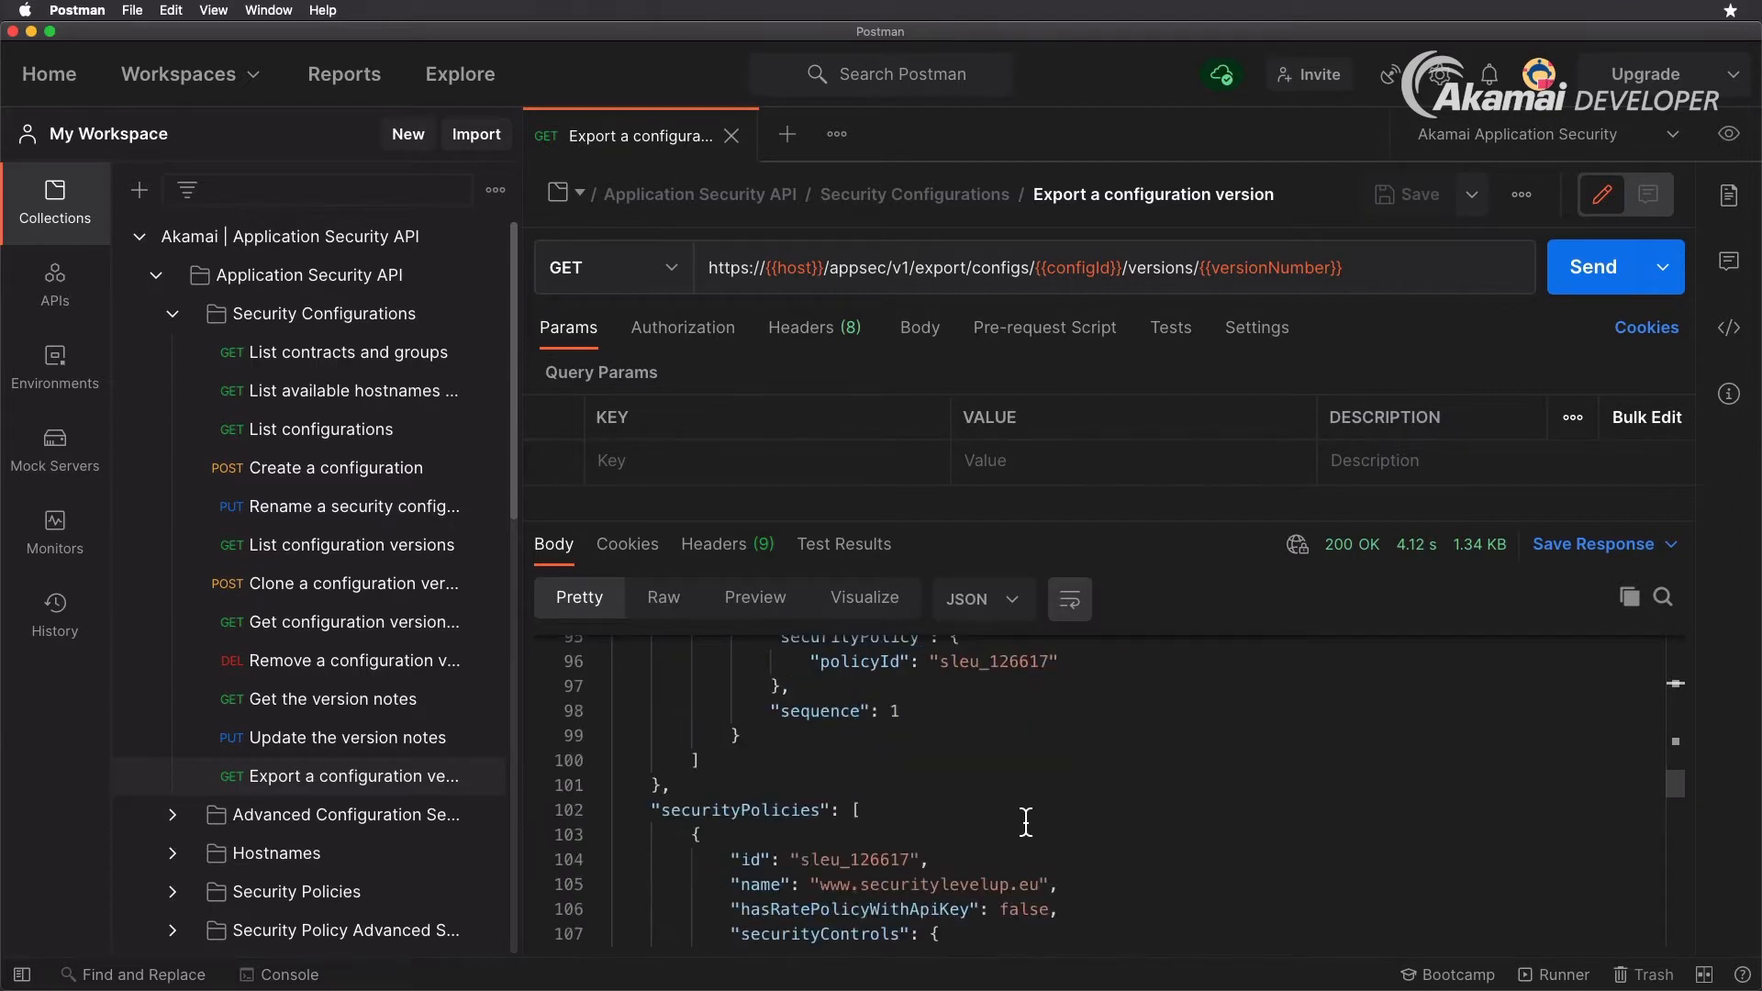
pyautogui.scroll(-6, 1187, 782)
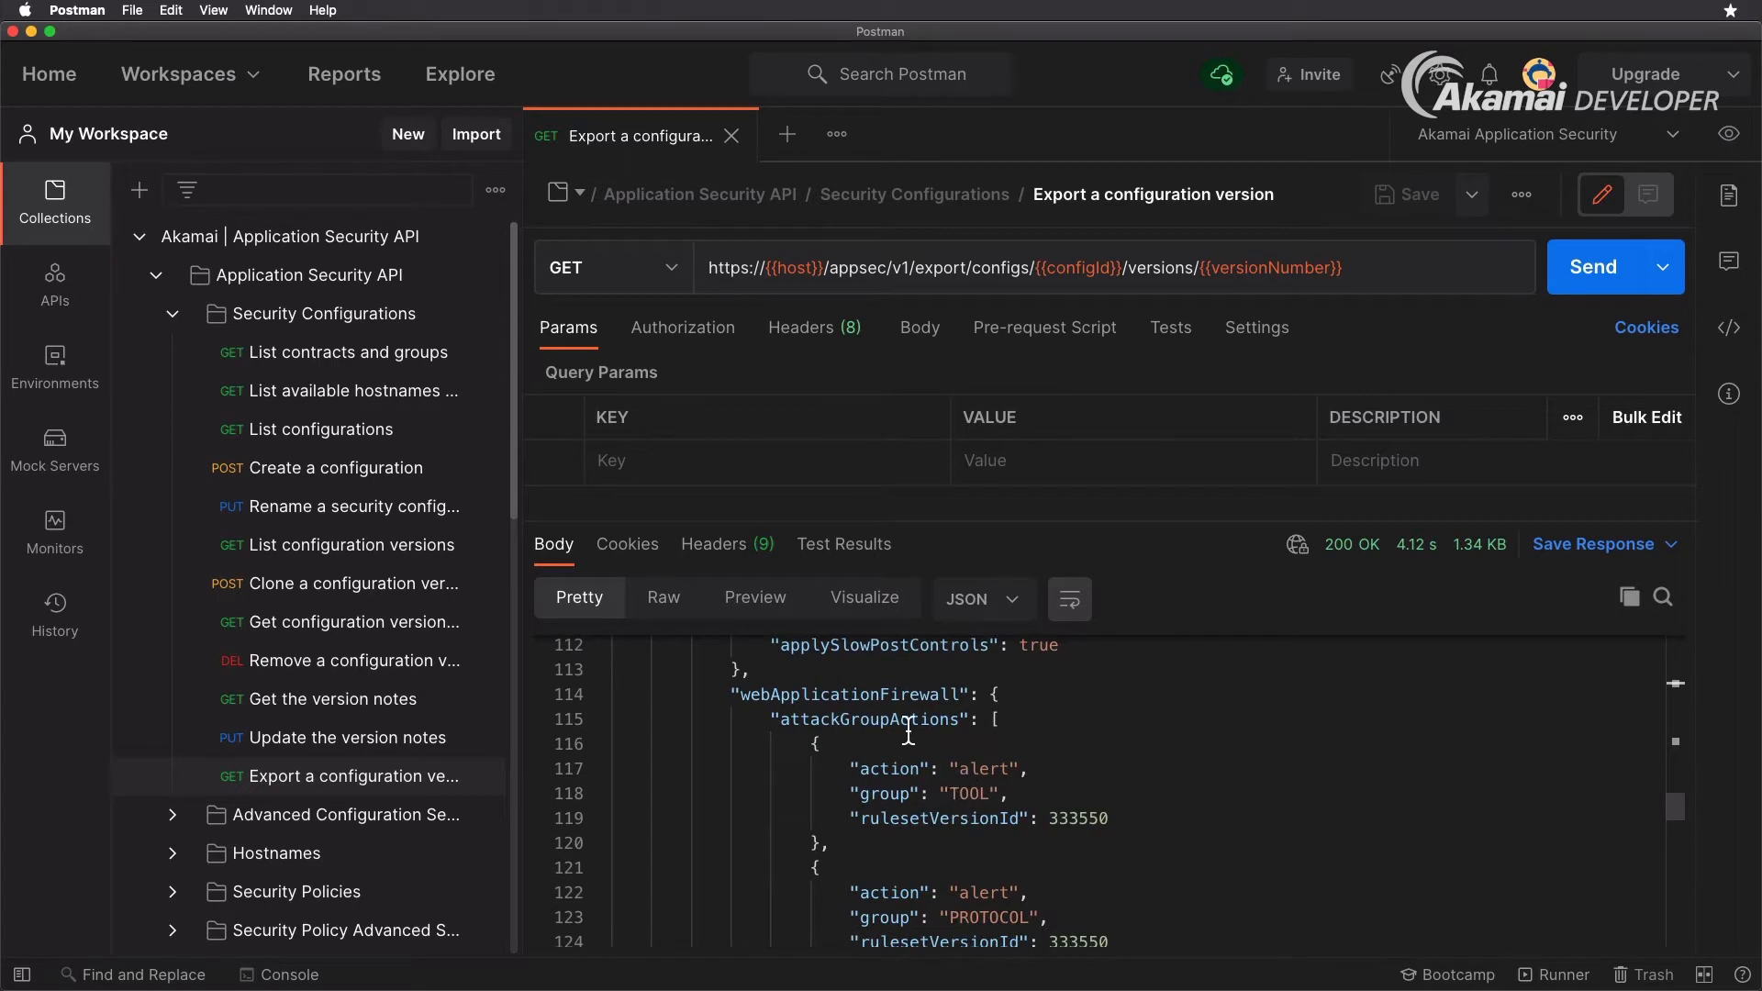
pyautogui.scroll(-2, 1141, 859)
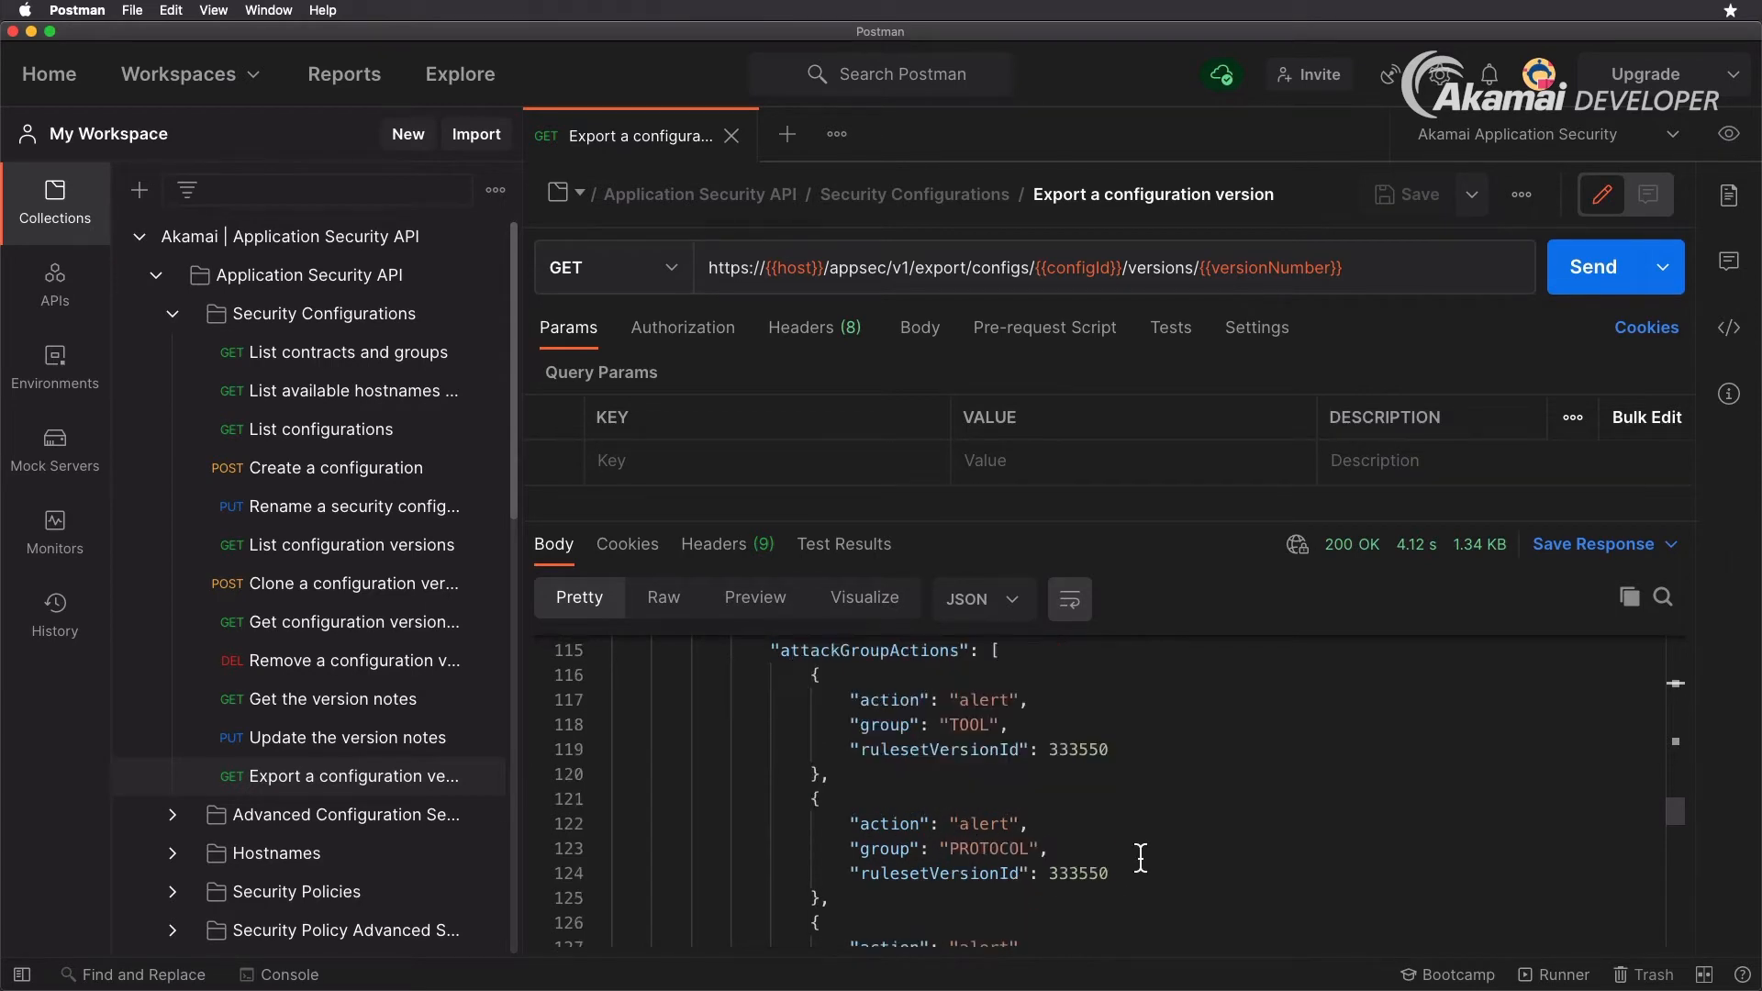
pyautogui.scroll(-8, 1206, 851)
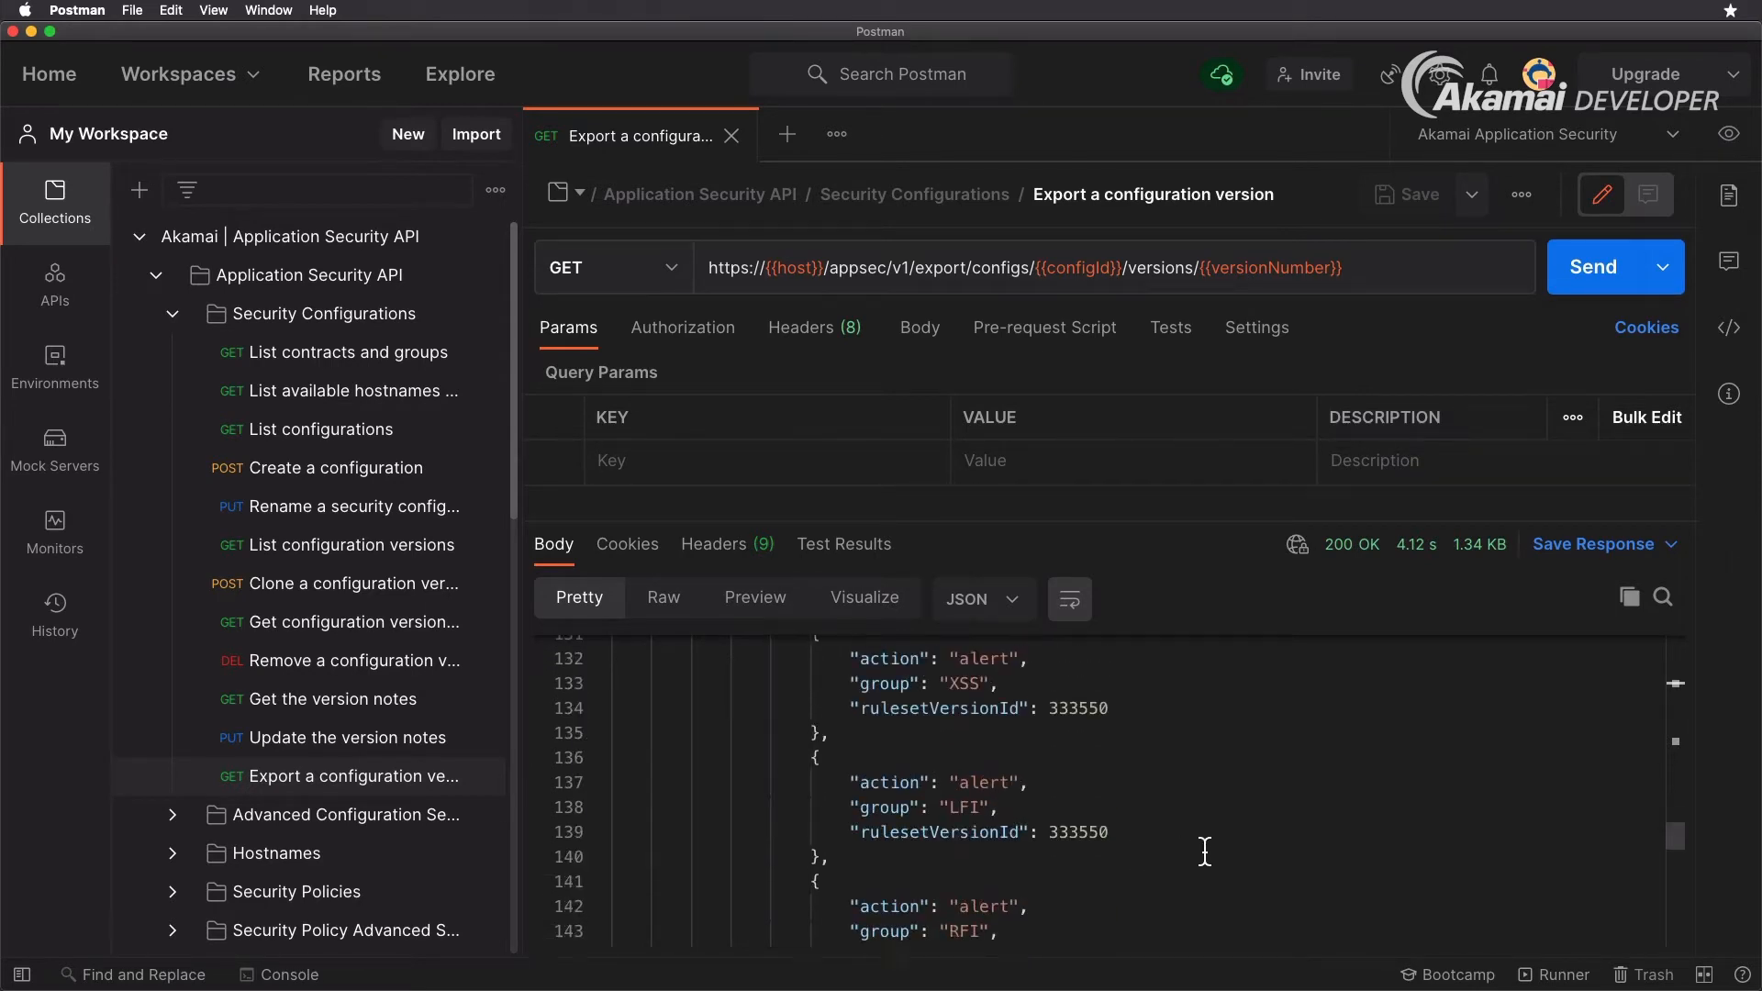
pyautogui.scroll(-4, 1202, 853)
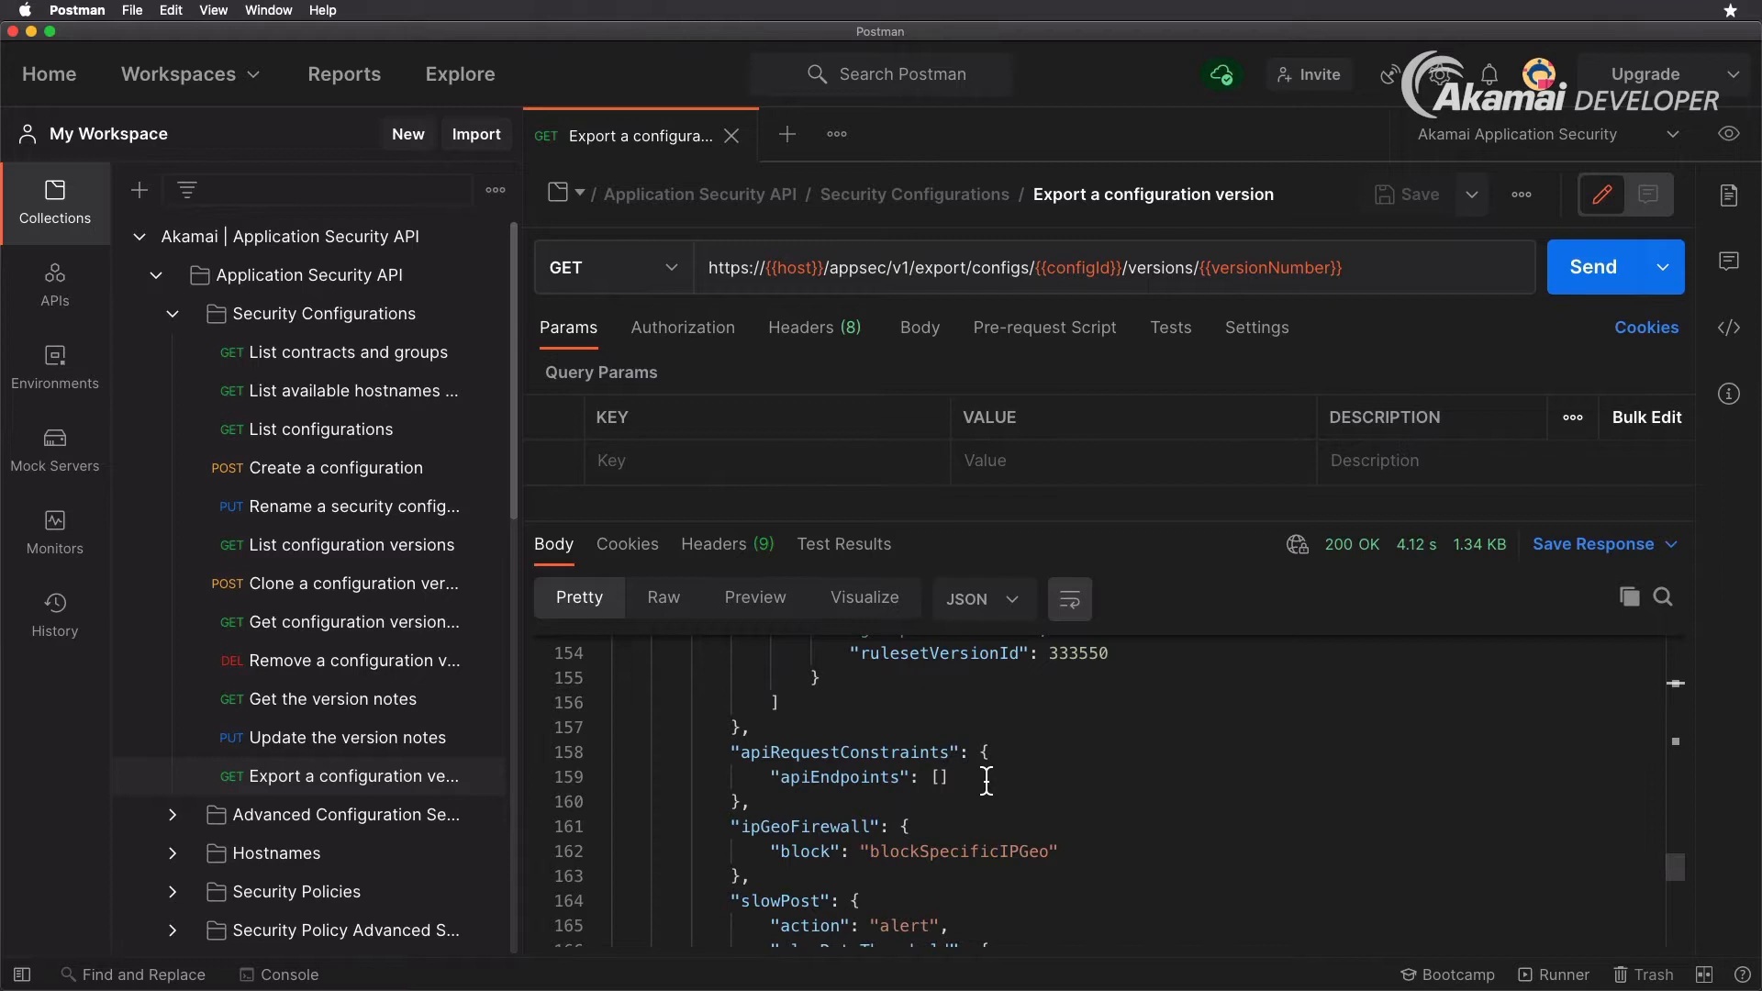
pyautogui.scroll(-1, 1147, 786)
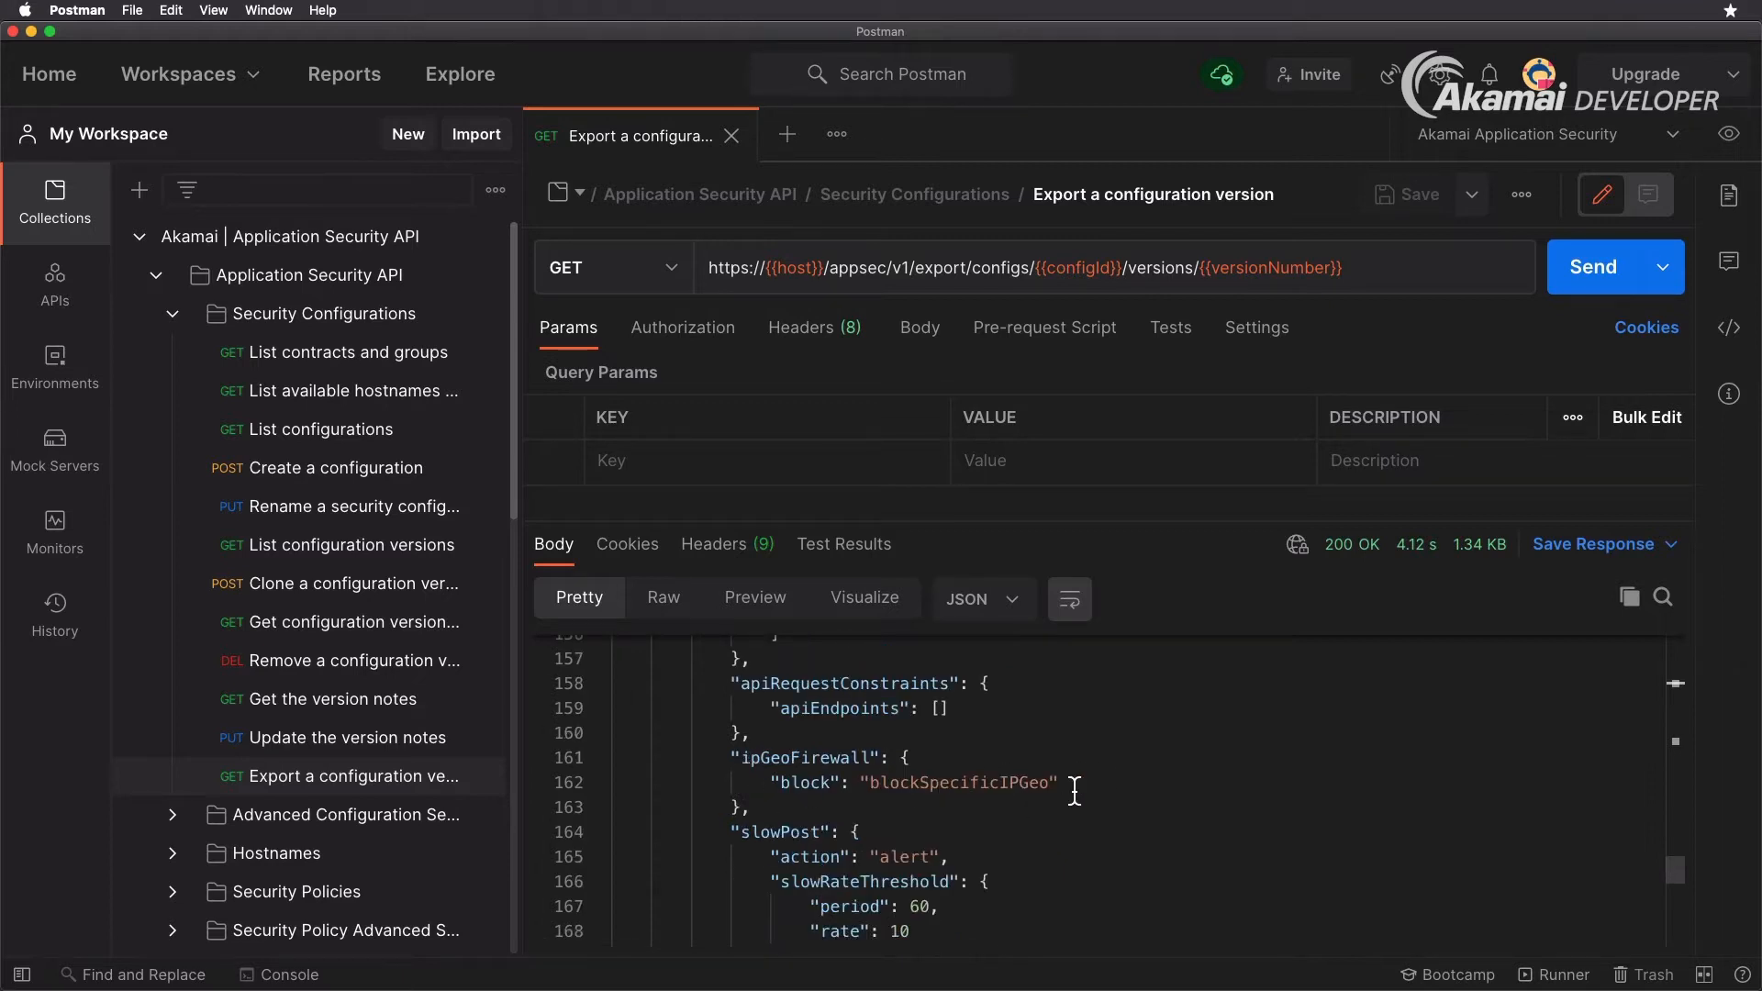
pyautogui.scroll(-1, 1117, 796)
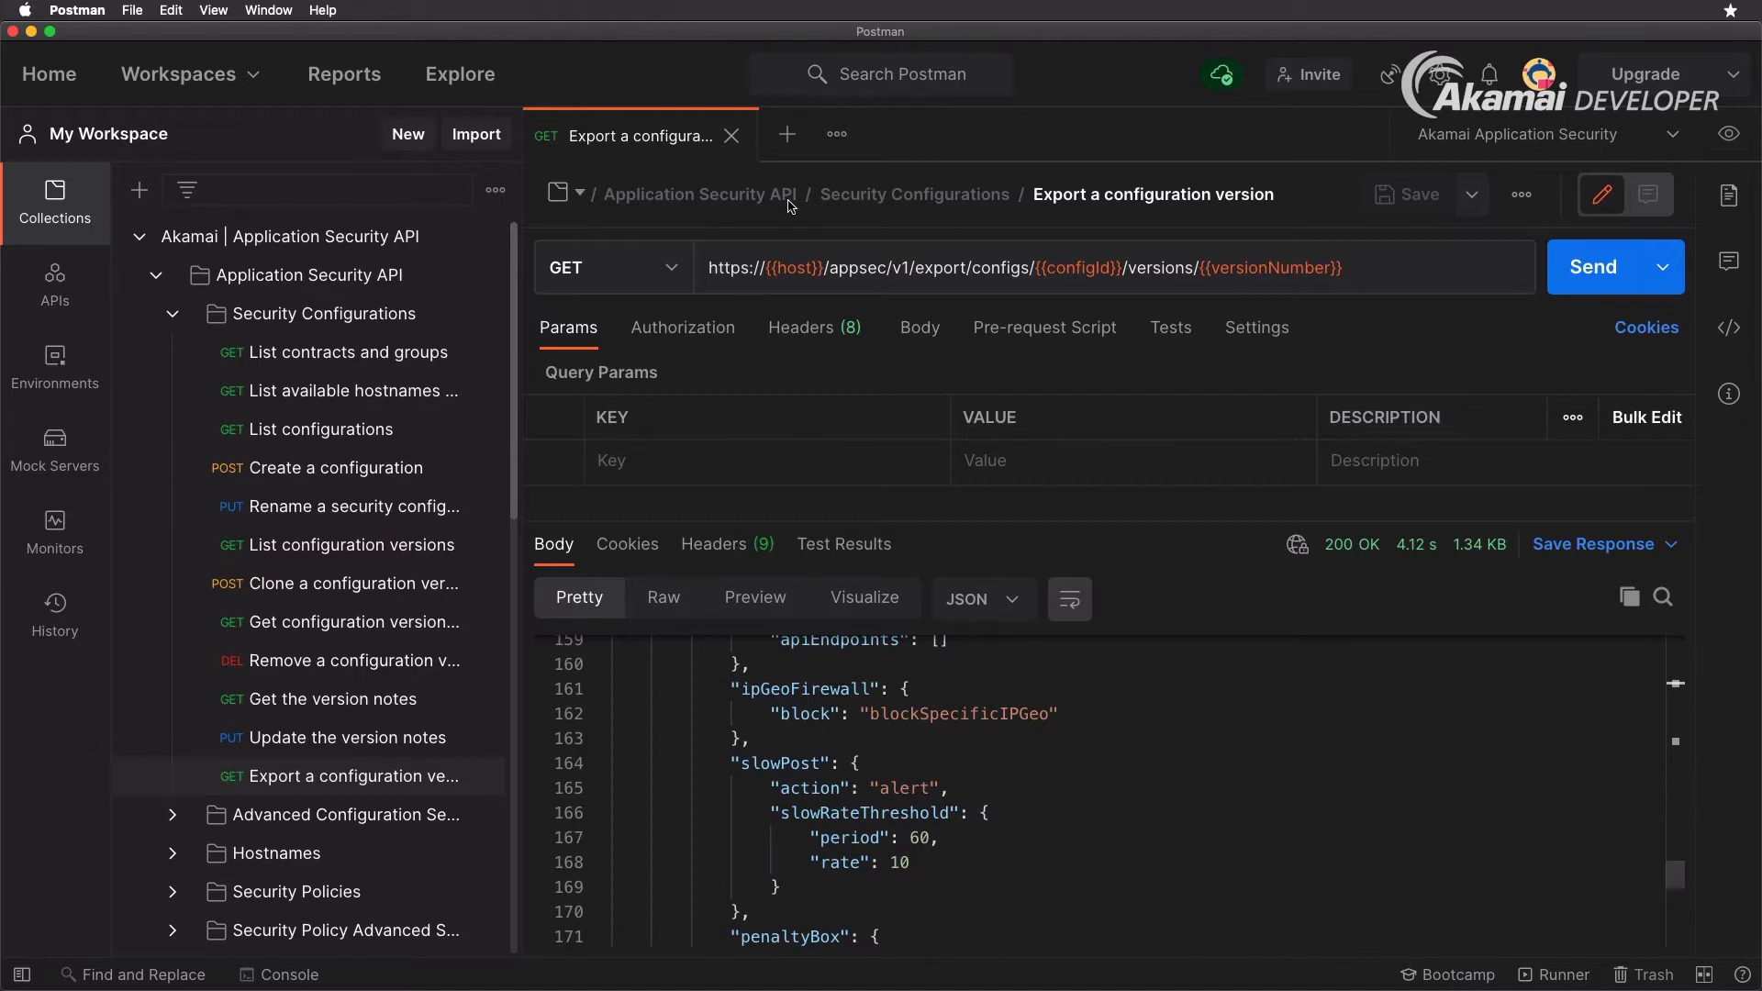
# Close the export request and display the full body of the Activate a configuration version request from the Activations folder
pyautogui.click(732, 136)
pyautogui.click(172, 313)
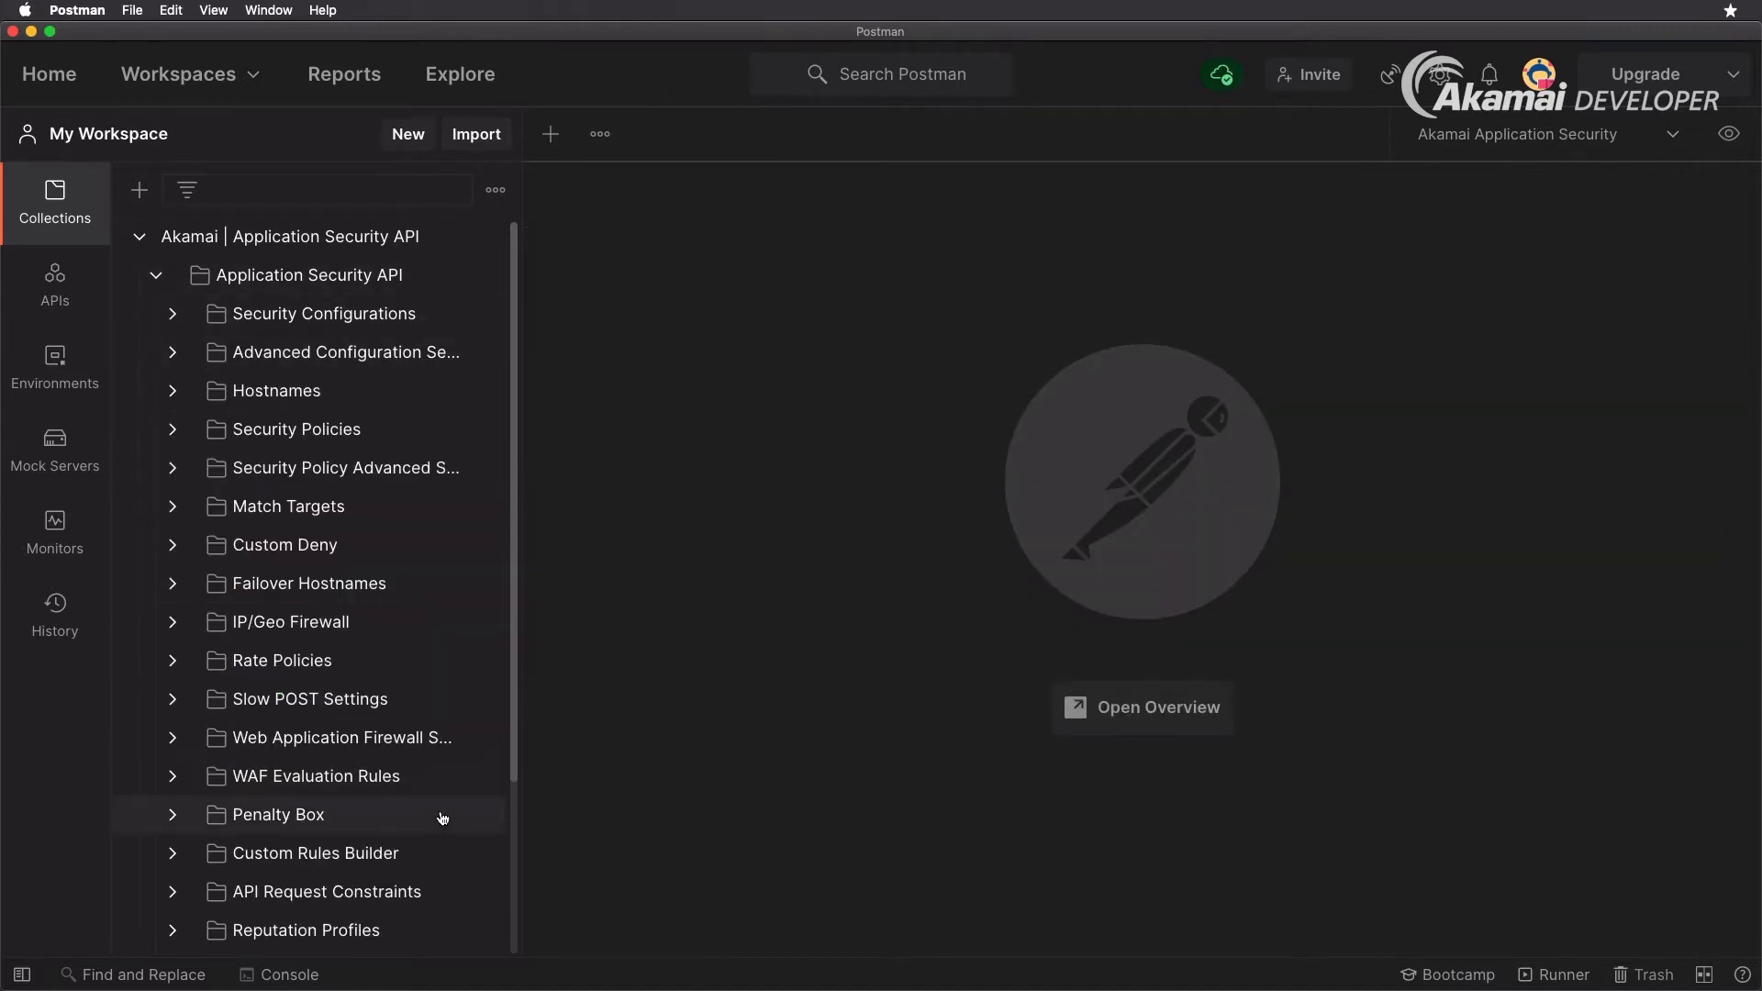
pyautogui.scroll(-3, 429, 759)
pyautogui.click(311, 904)
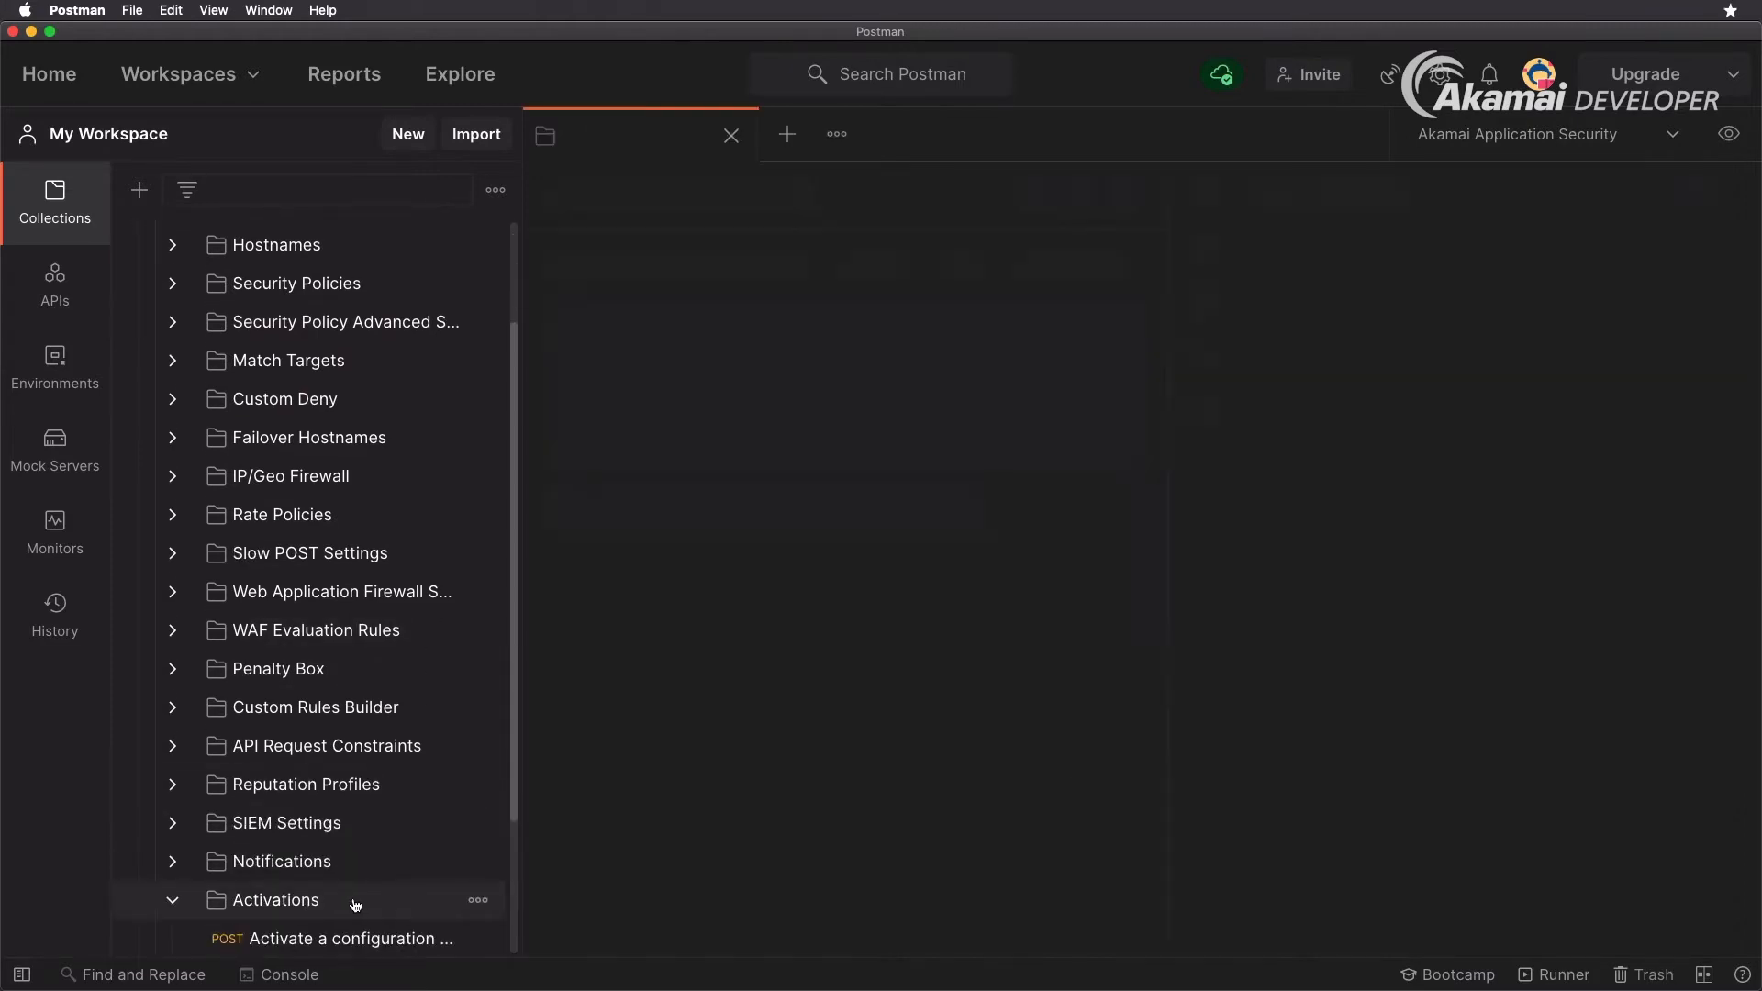
pyautogui.scroll(-2, 386, 826)
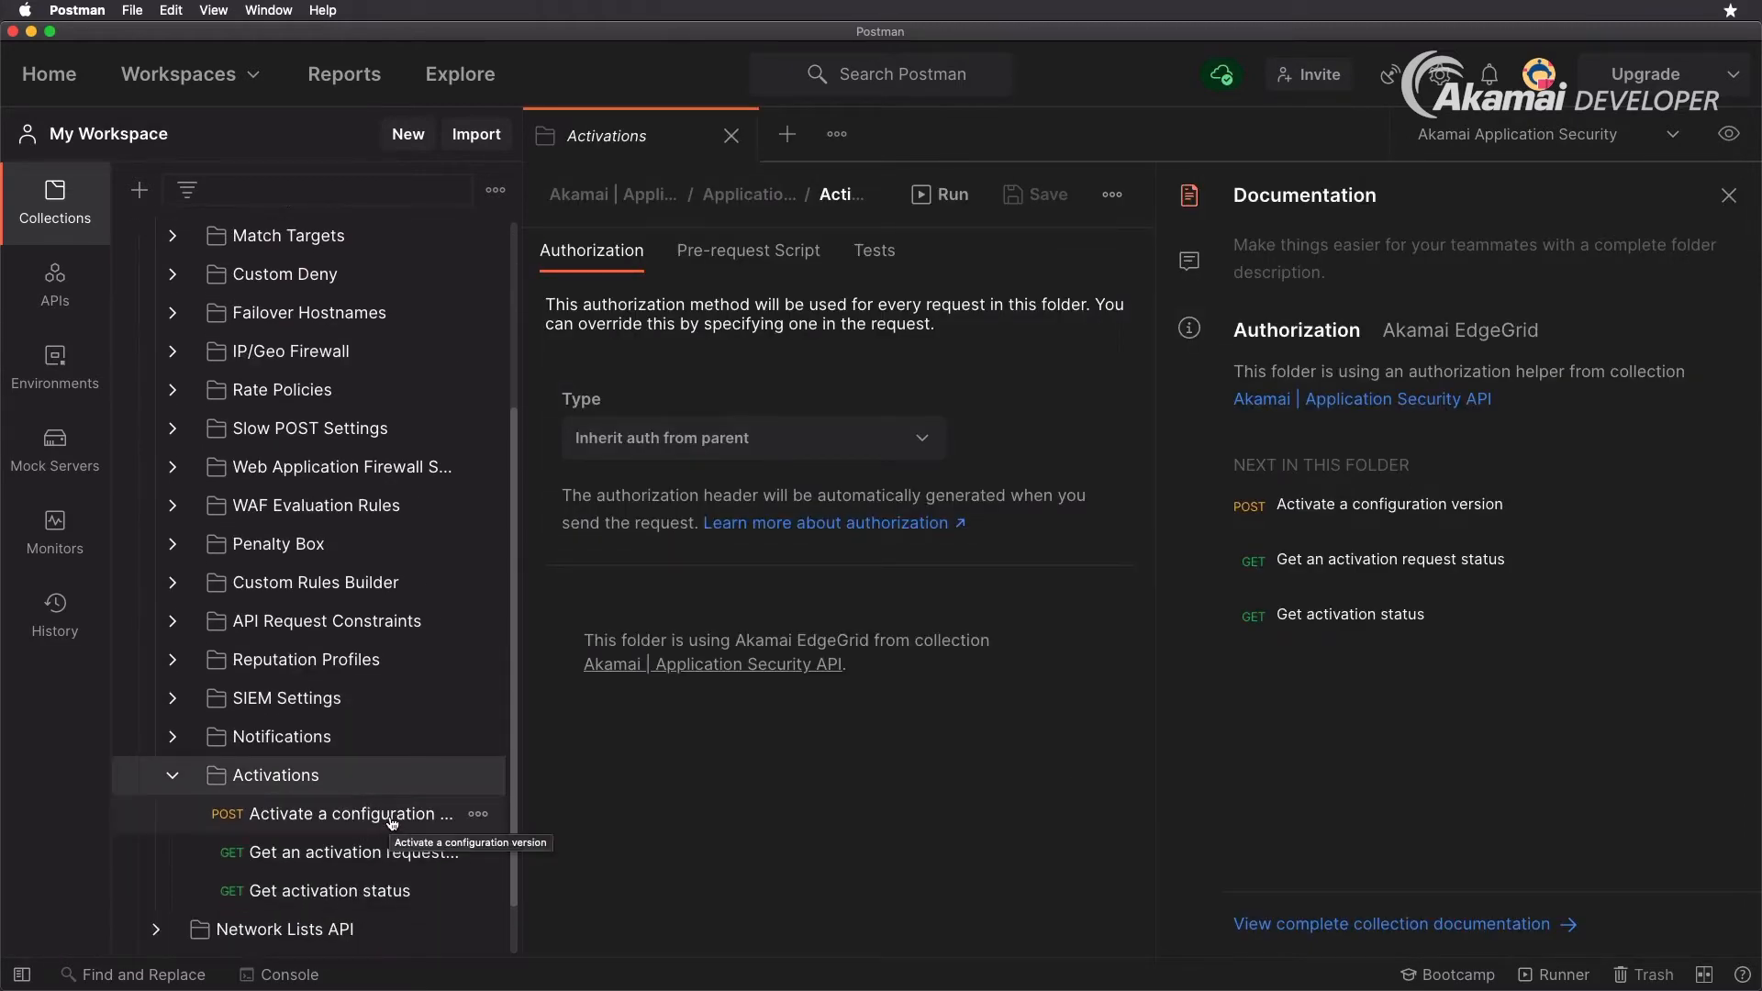
pyautogui.click(393, 825)
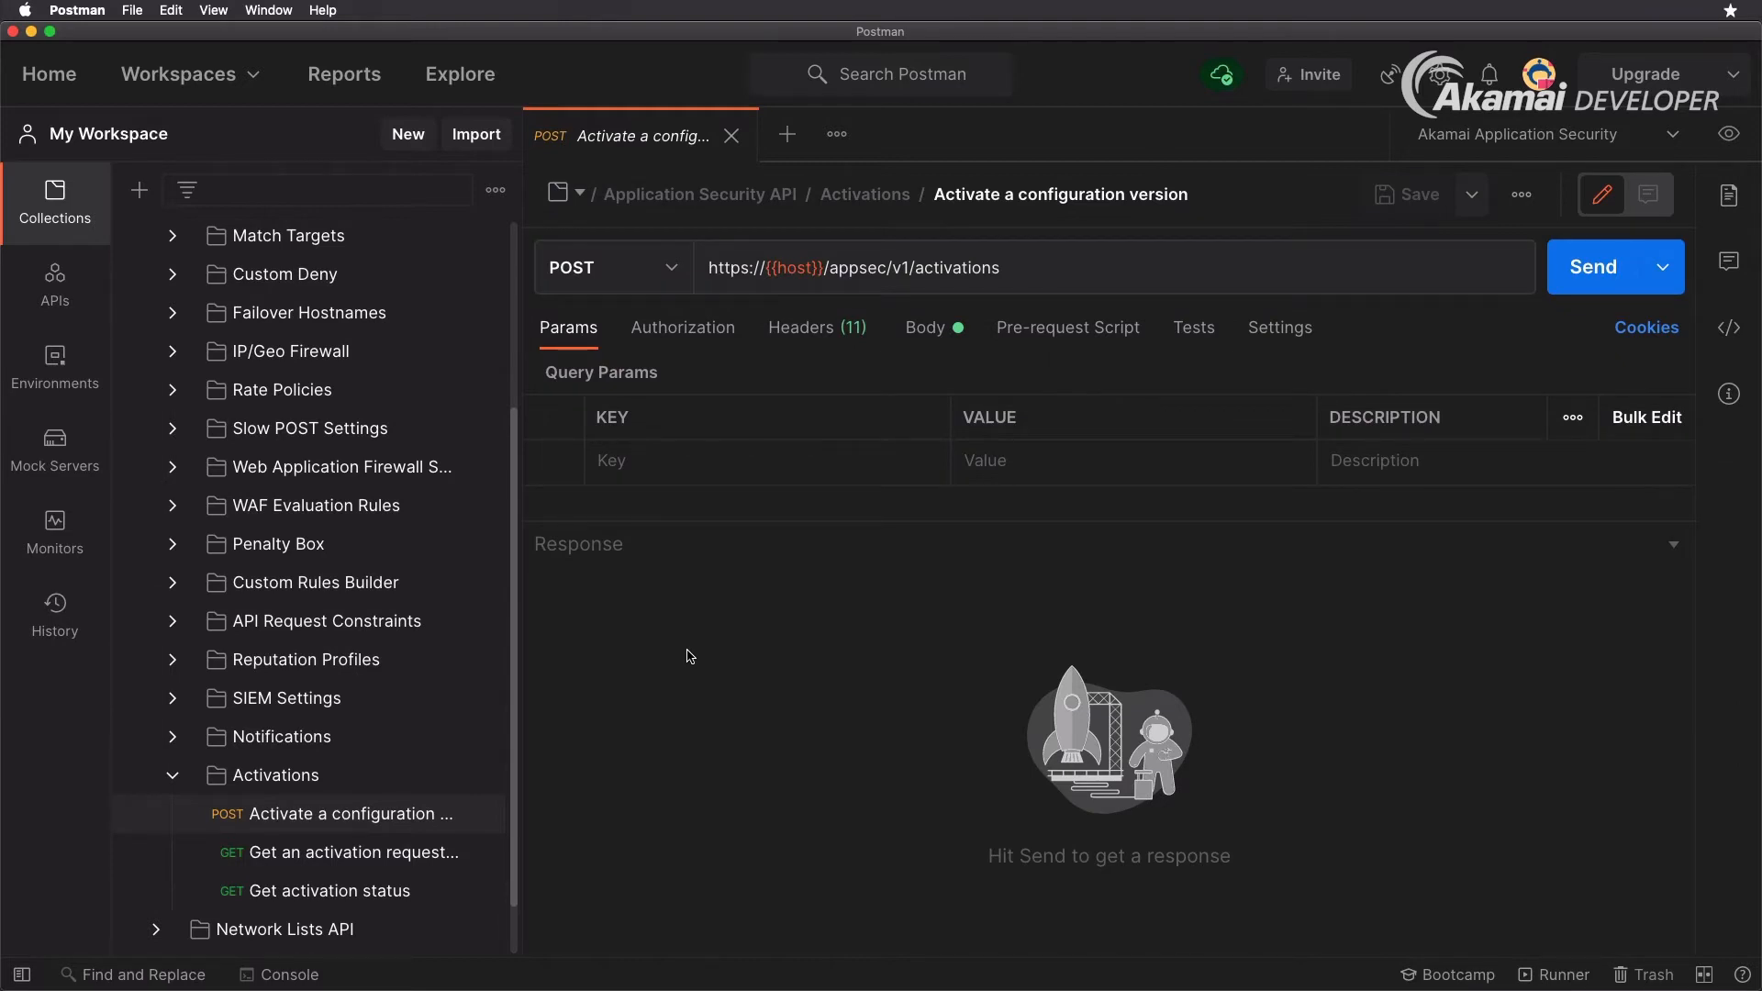
pyautogui.click(915, 339)
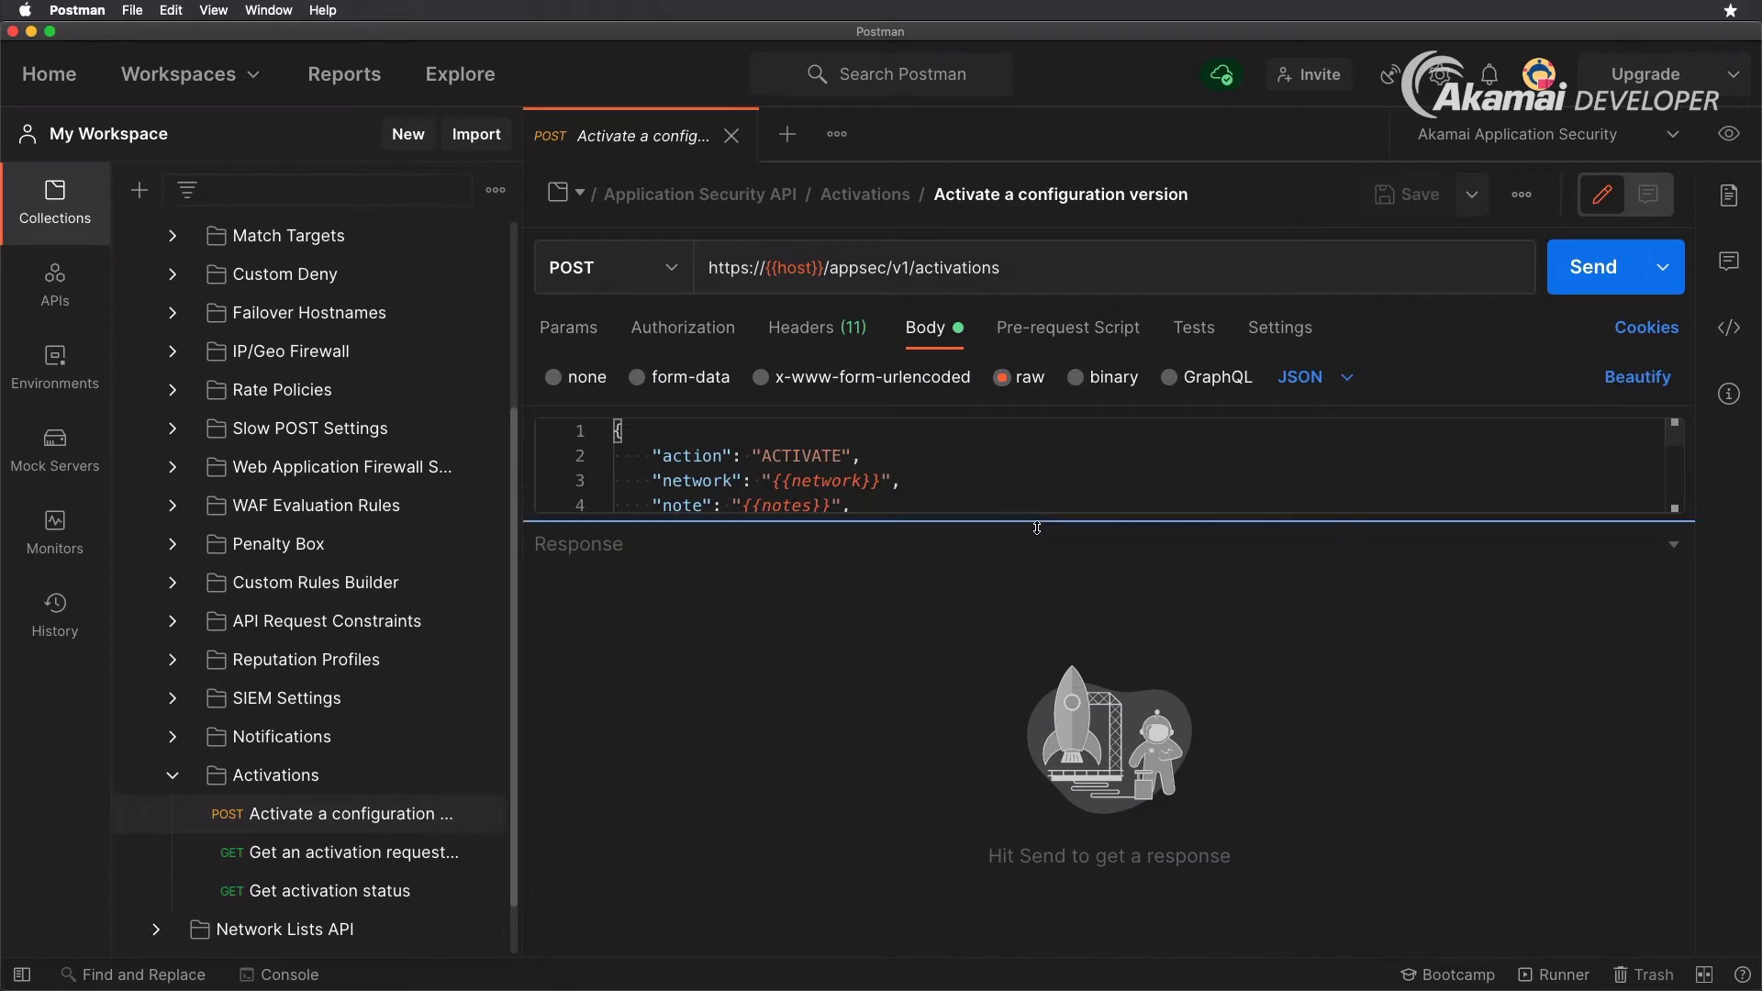
pyautogui.moveTo(1035, 521); pyautogui.dragTo(1052, 807)
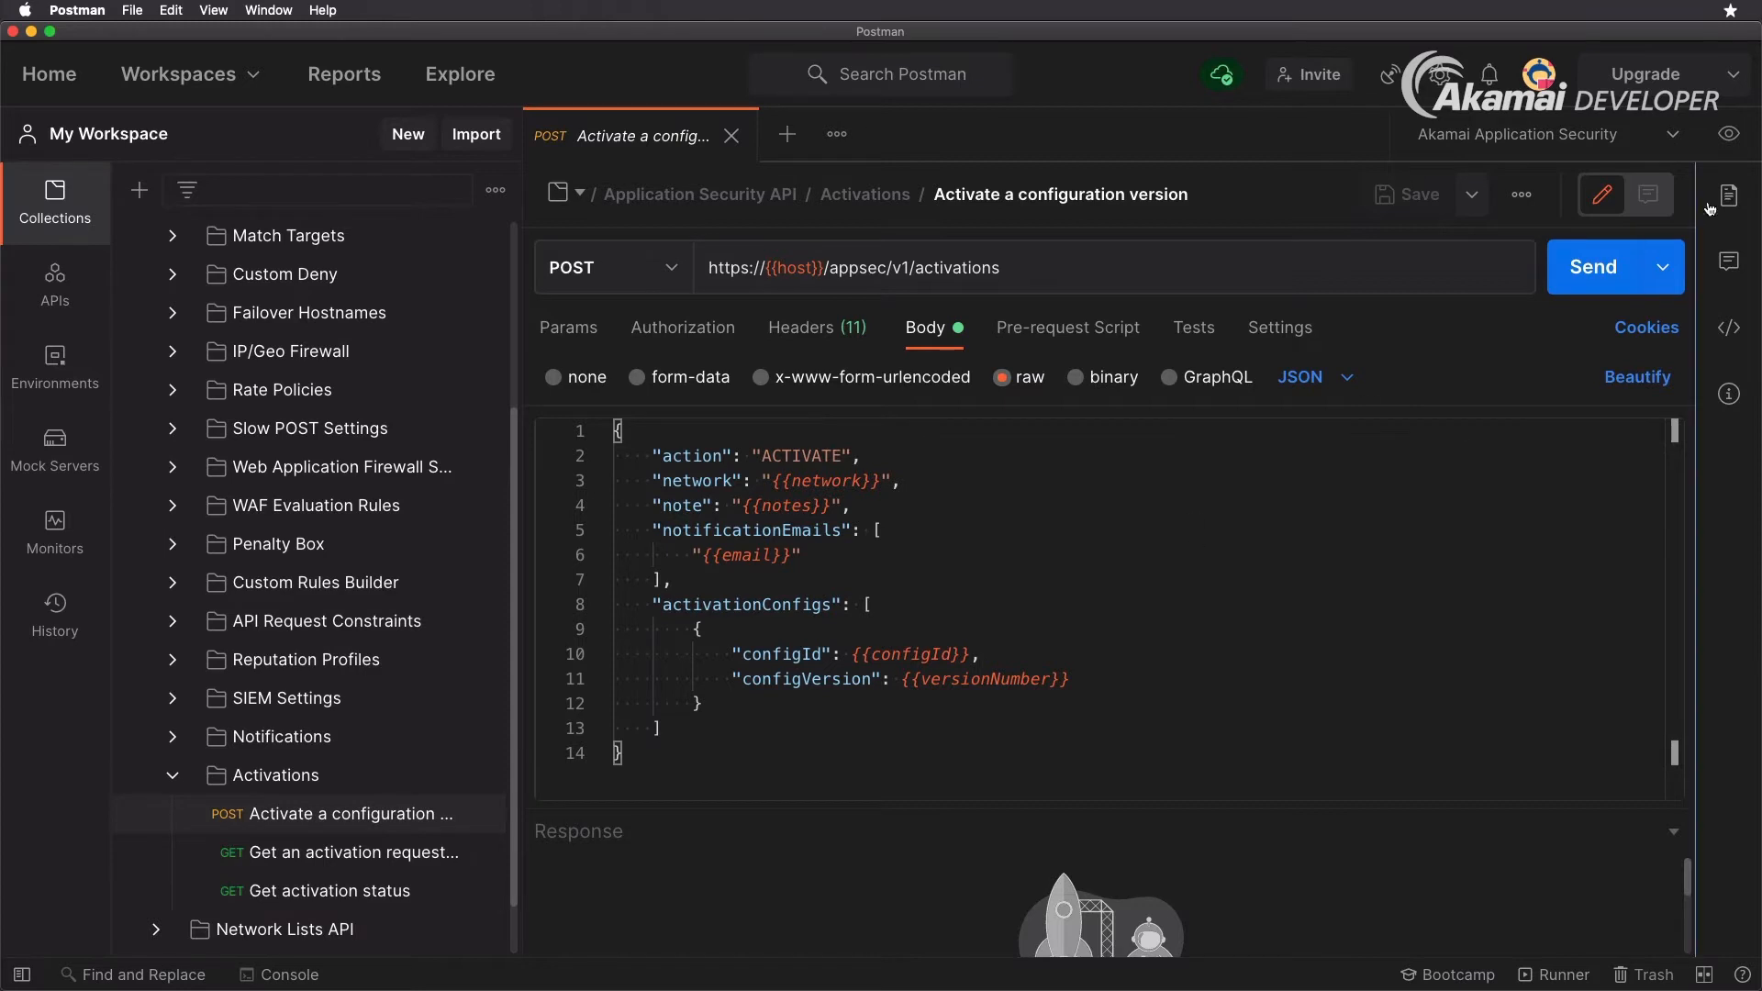
# Set the current value of the network variable in the Akamai Application Security environment to STAGING
pyautogui.click(1729, 134)
pyautogui.scroll(-10, 1551, 444)
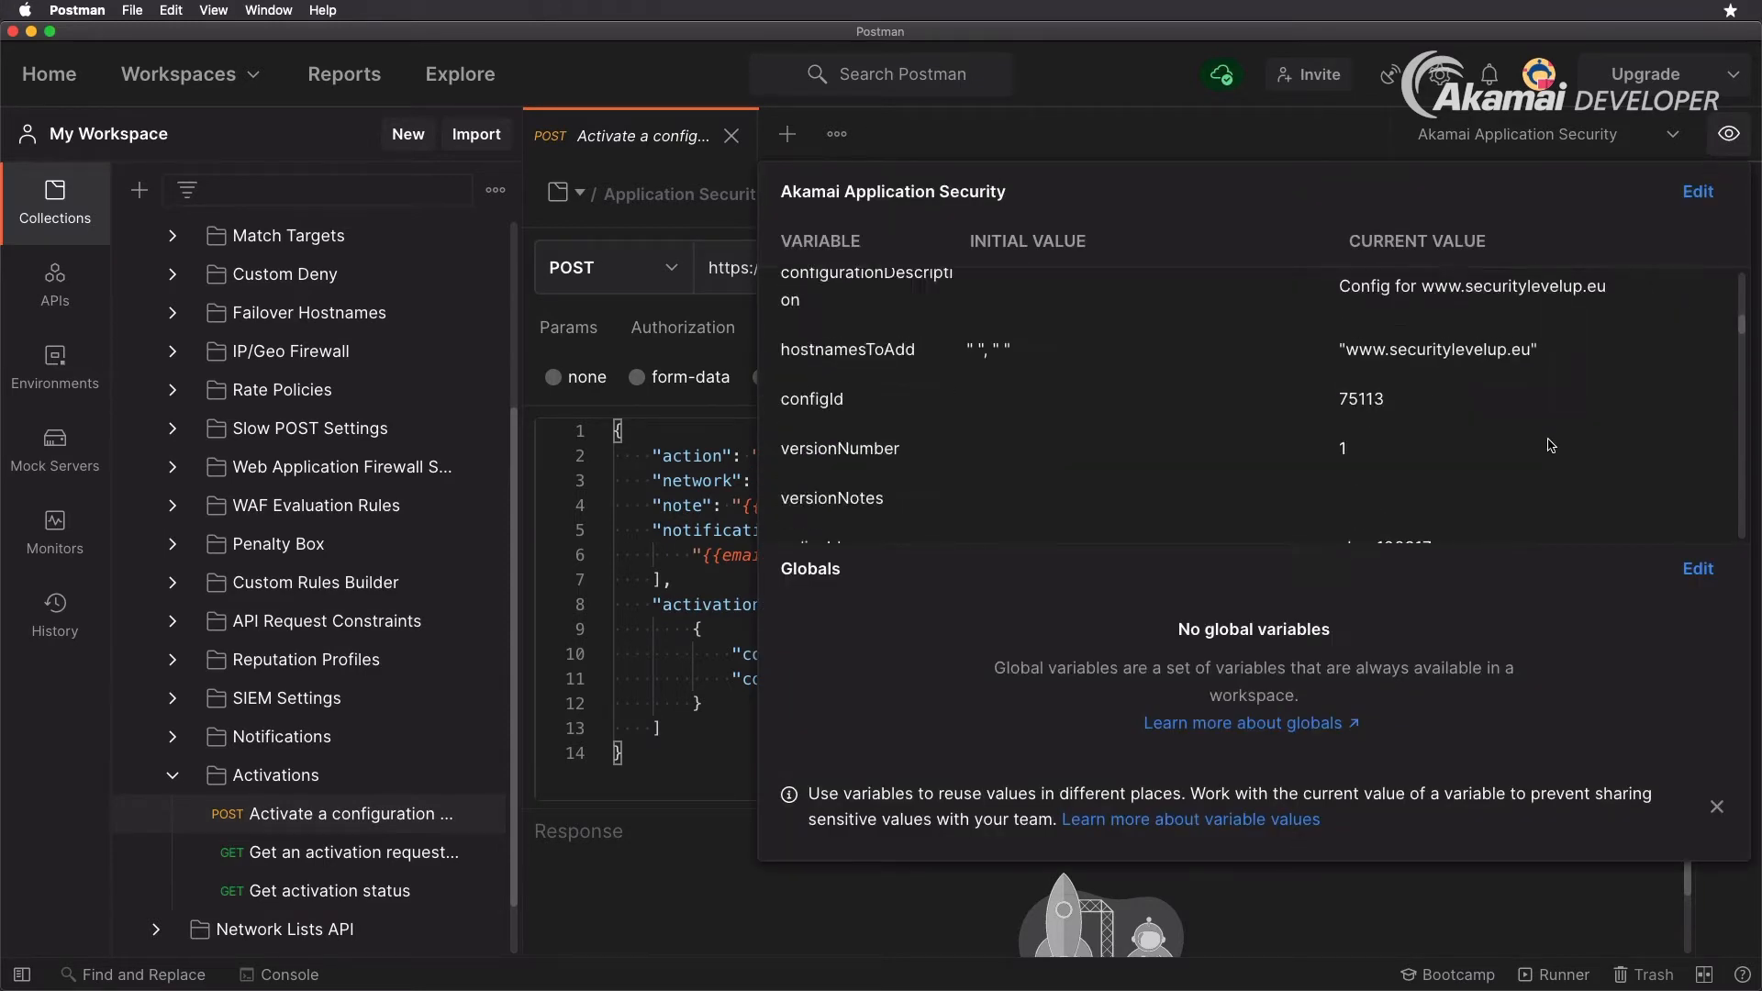
pyautogui.scroll(-3, 1549, 446)
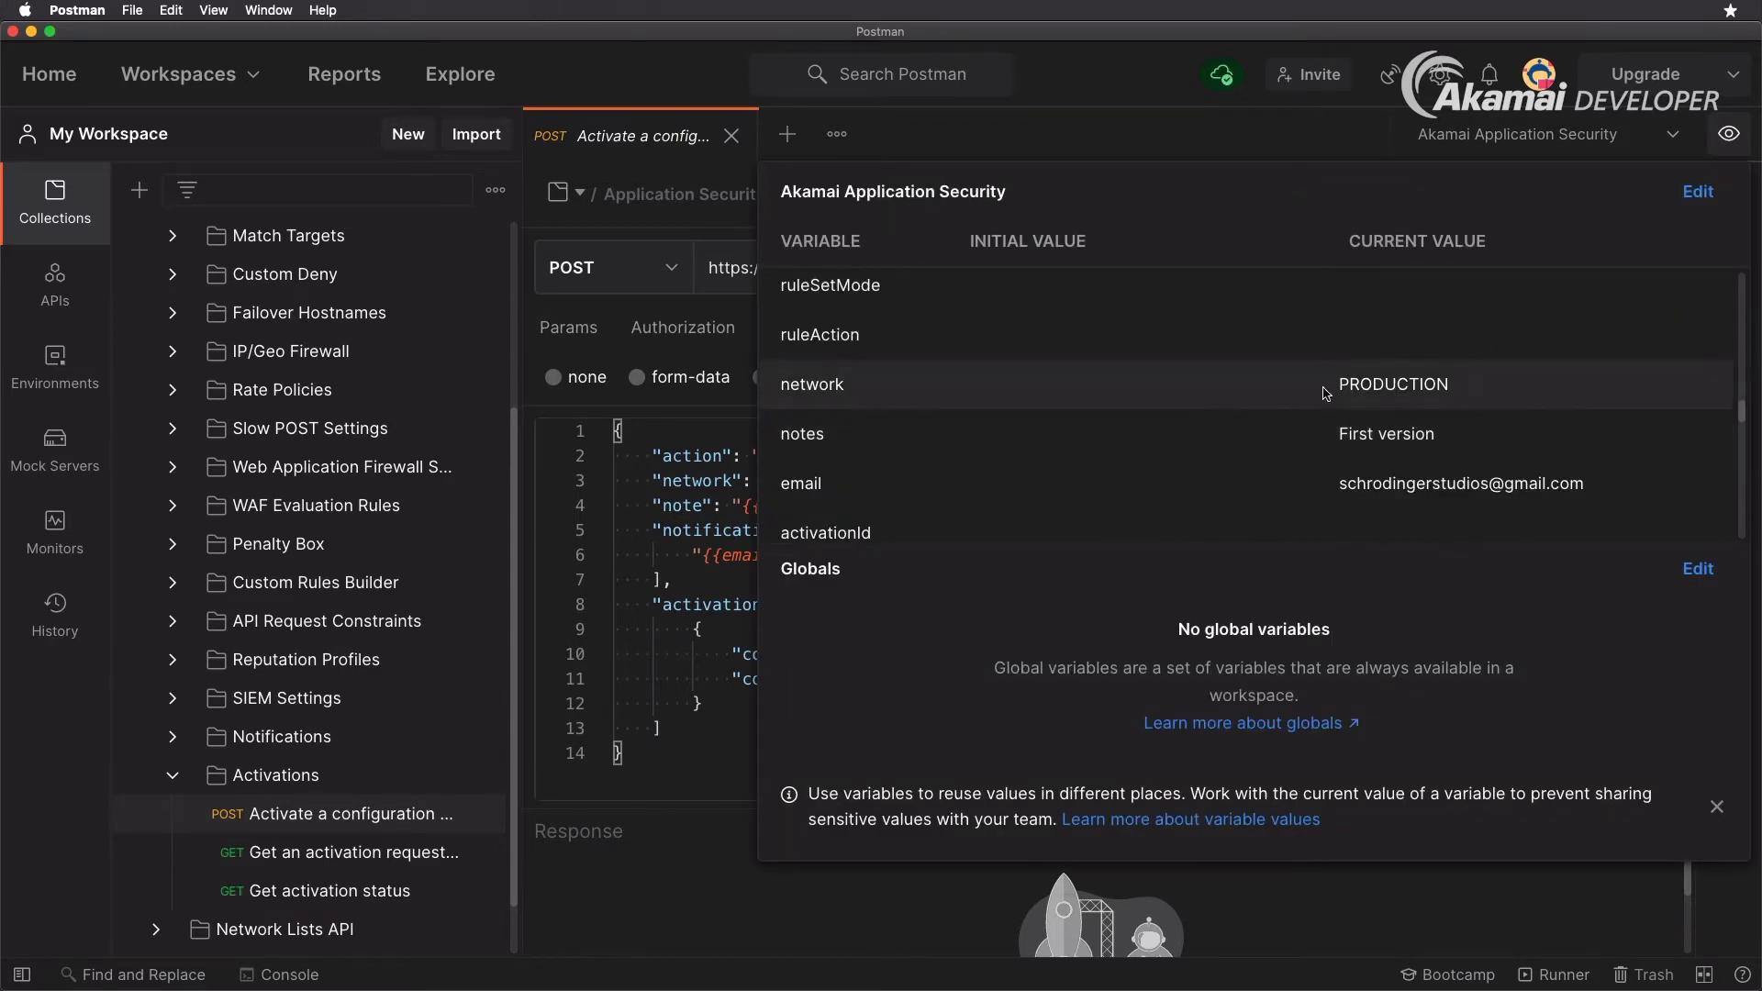
pyautogui.click(1460, 388)
pyautogui.write('STAGING')
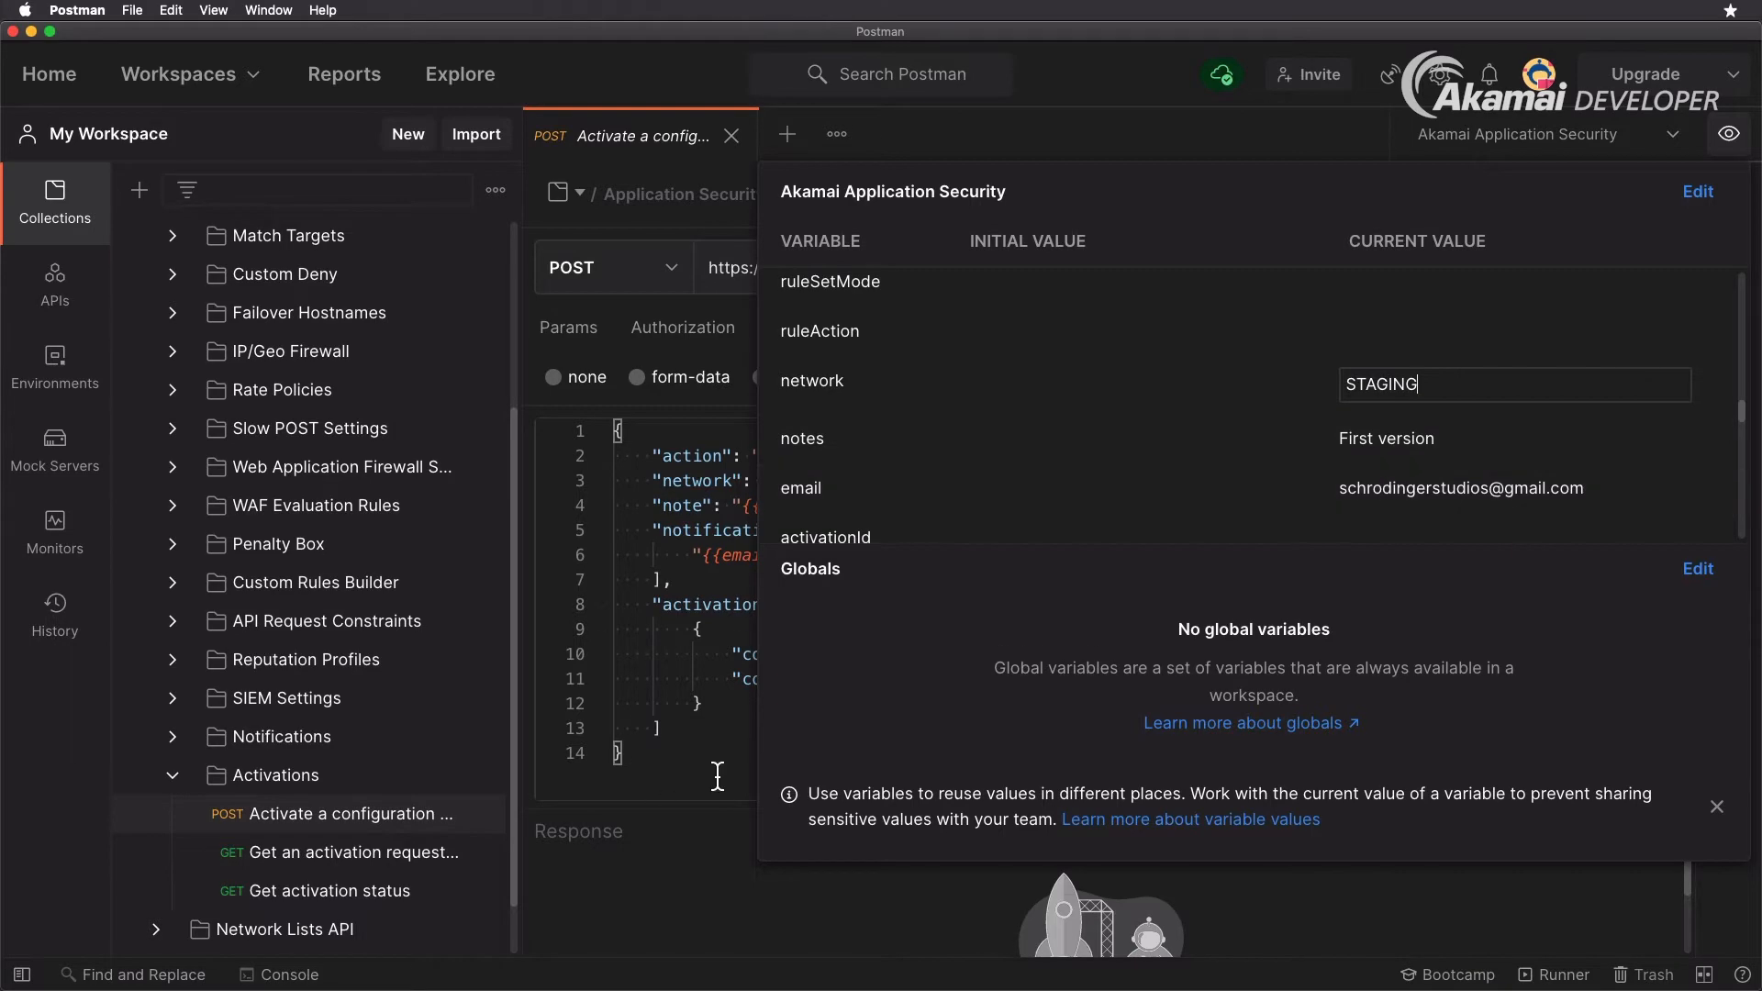
pyautogui.click(770, 760)
# Enlarge the response area, send the staging activation request and review the whole response
pyautogui.moveTo(1242, 810); pyautogui.dragTo(1242, 636)
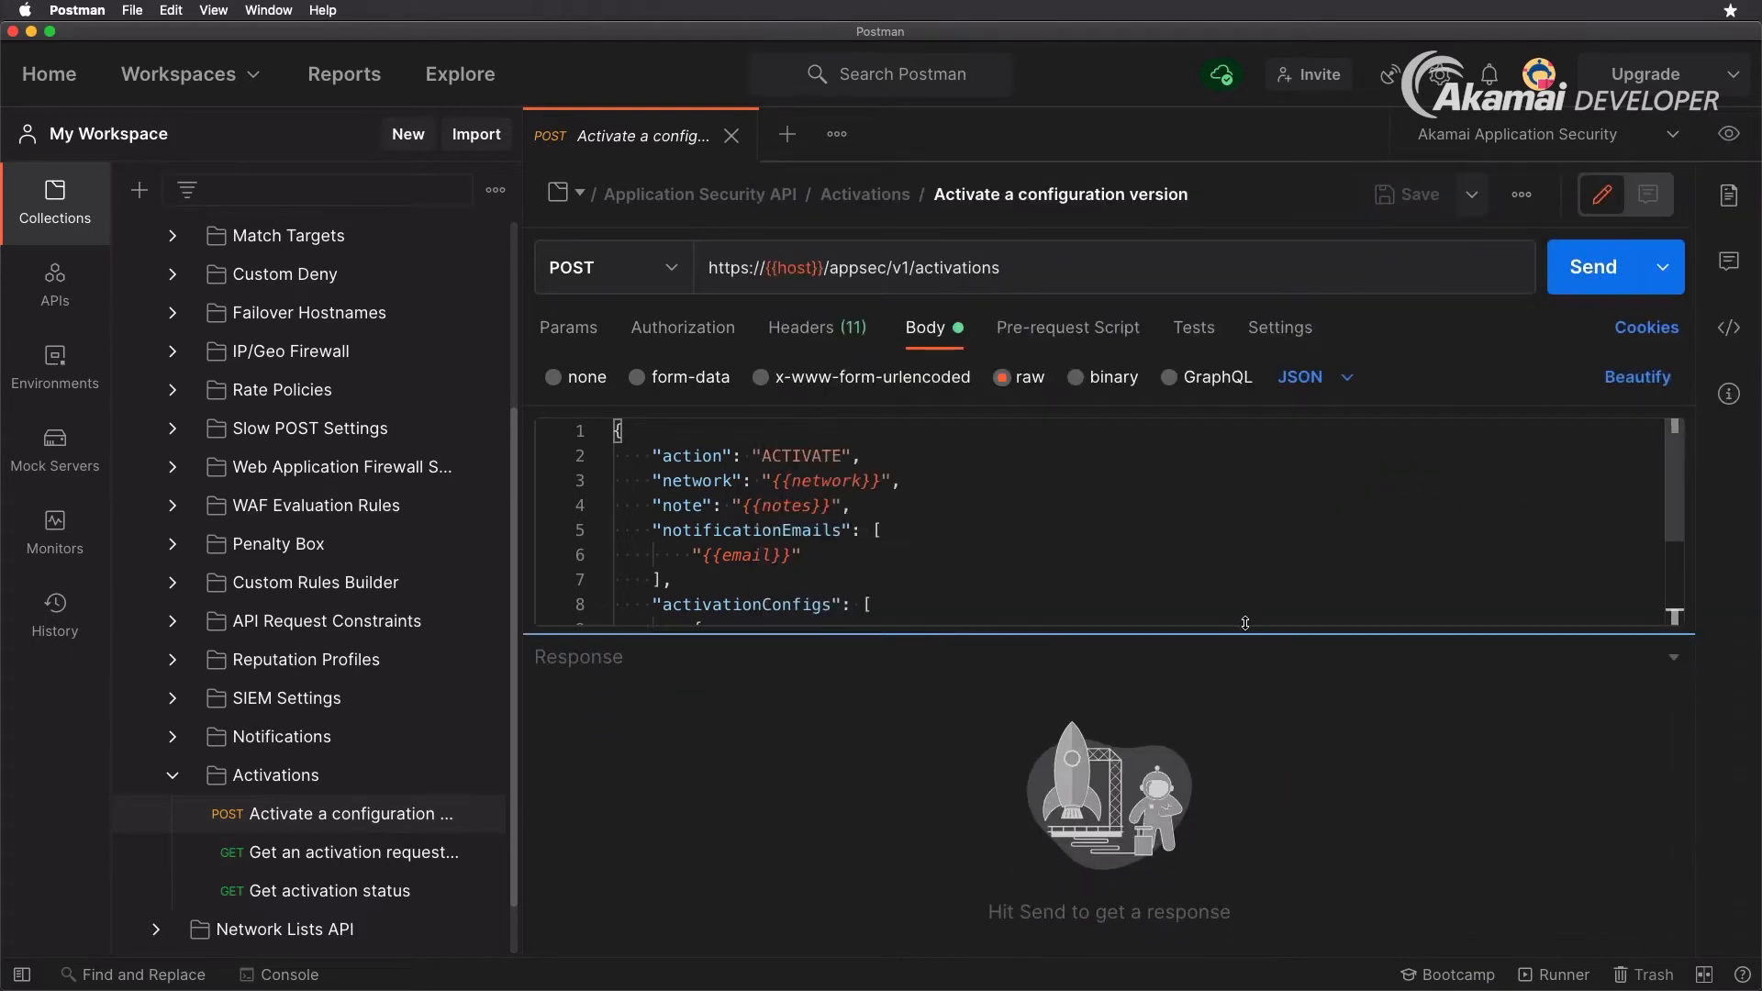
pyautogui.click(1571, 277)
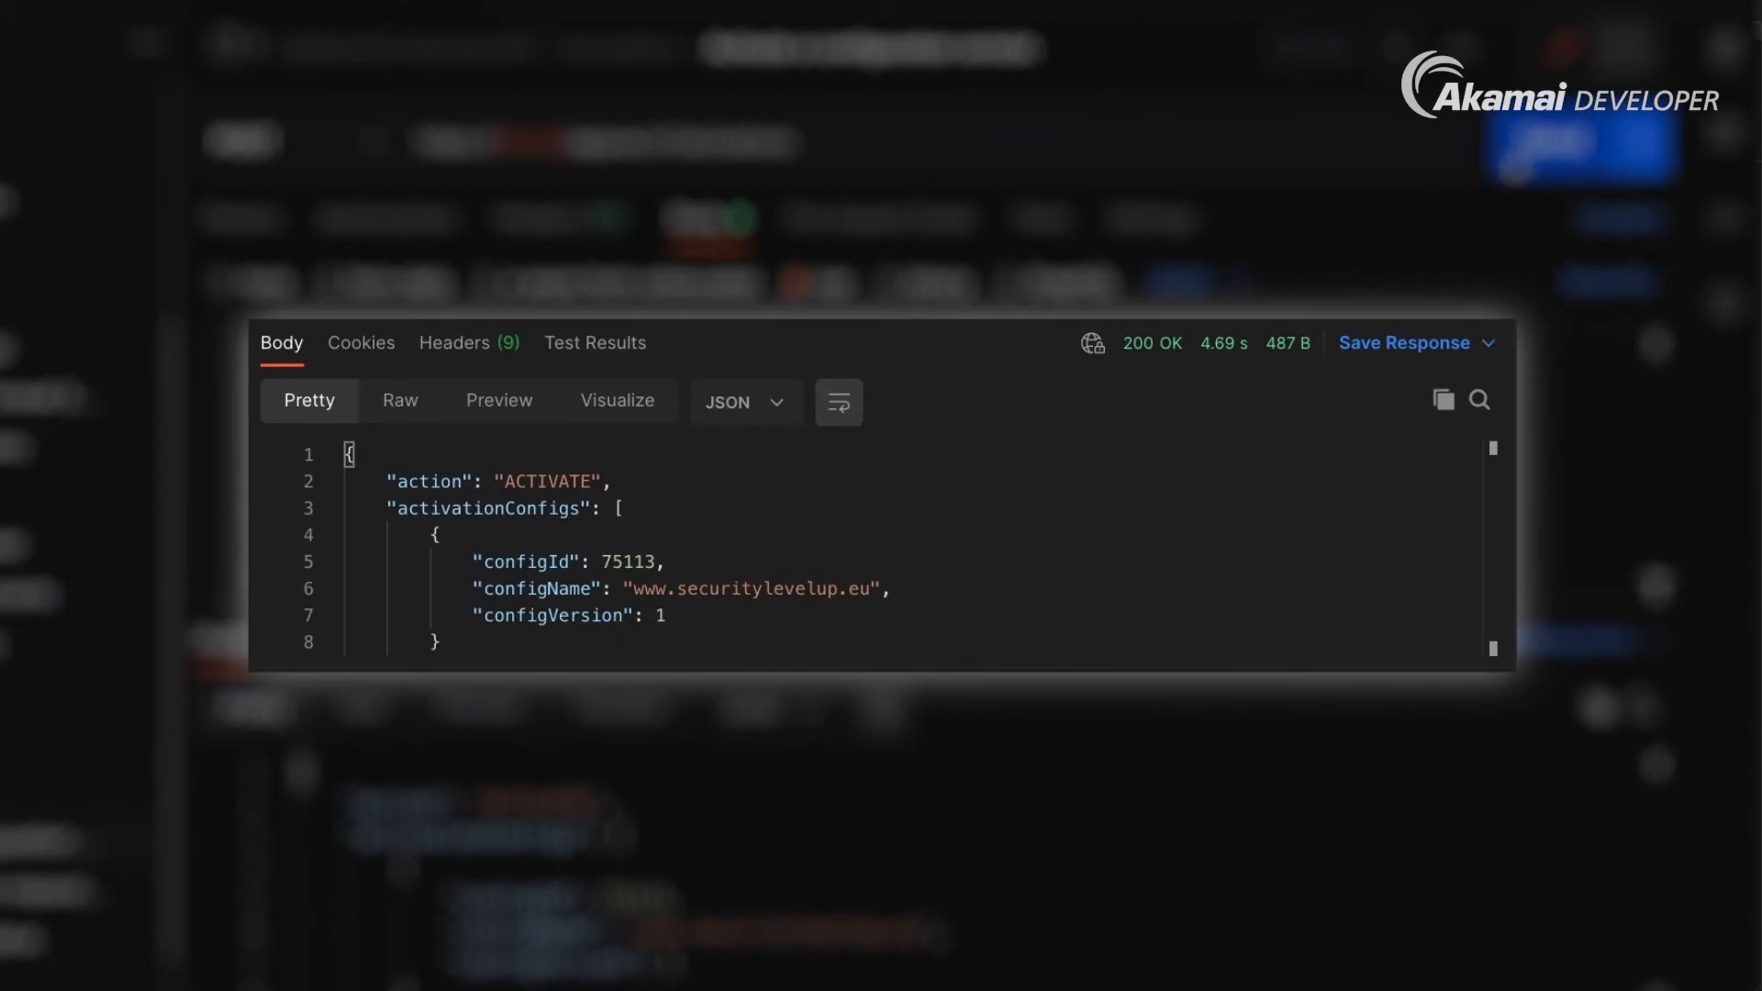
pyautogui.scroll(-3, 944, 599)
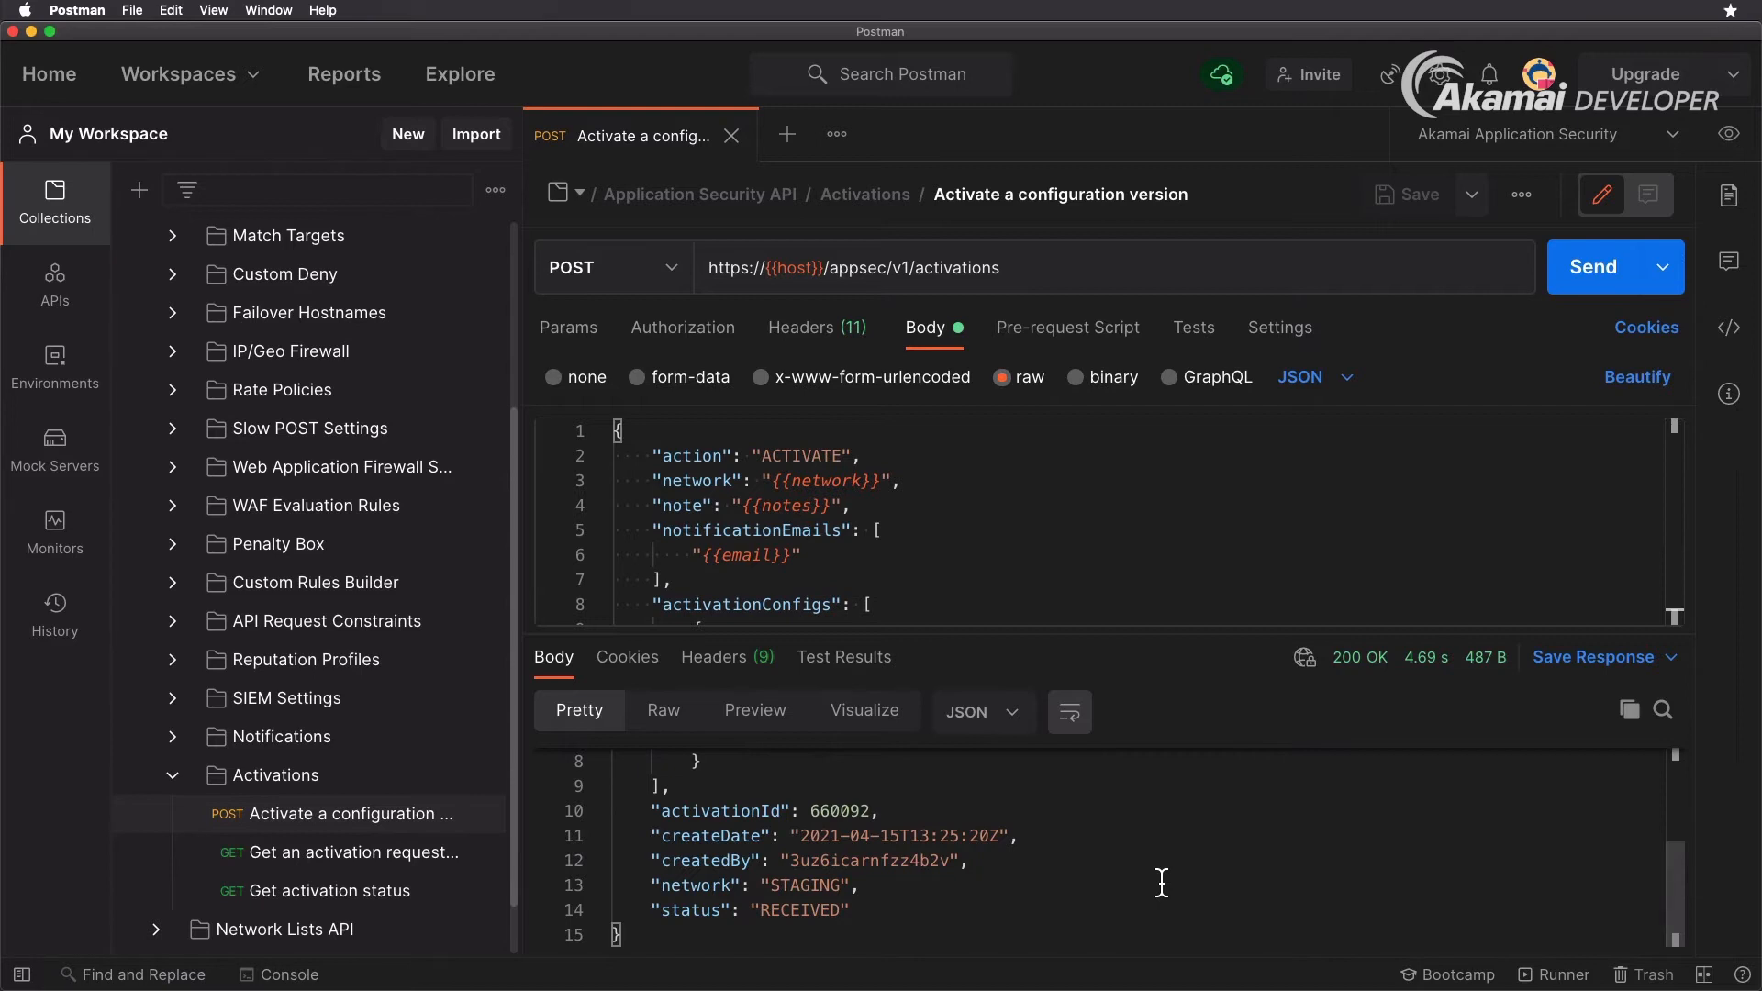
# Set the network variable's current value to PRODUCTION, then resend the activation request and review its response
pyautogui.click(1729, 134)
pyautogui.scroll(-5, 1478, 497)
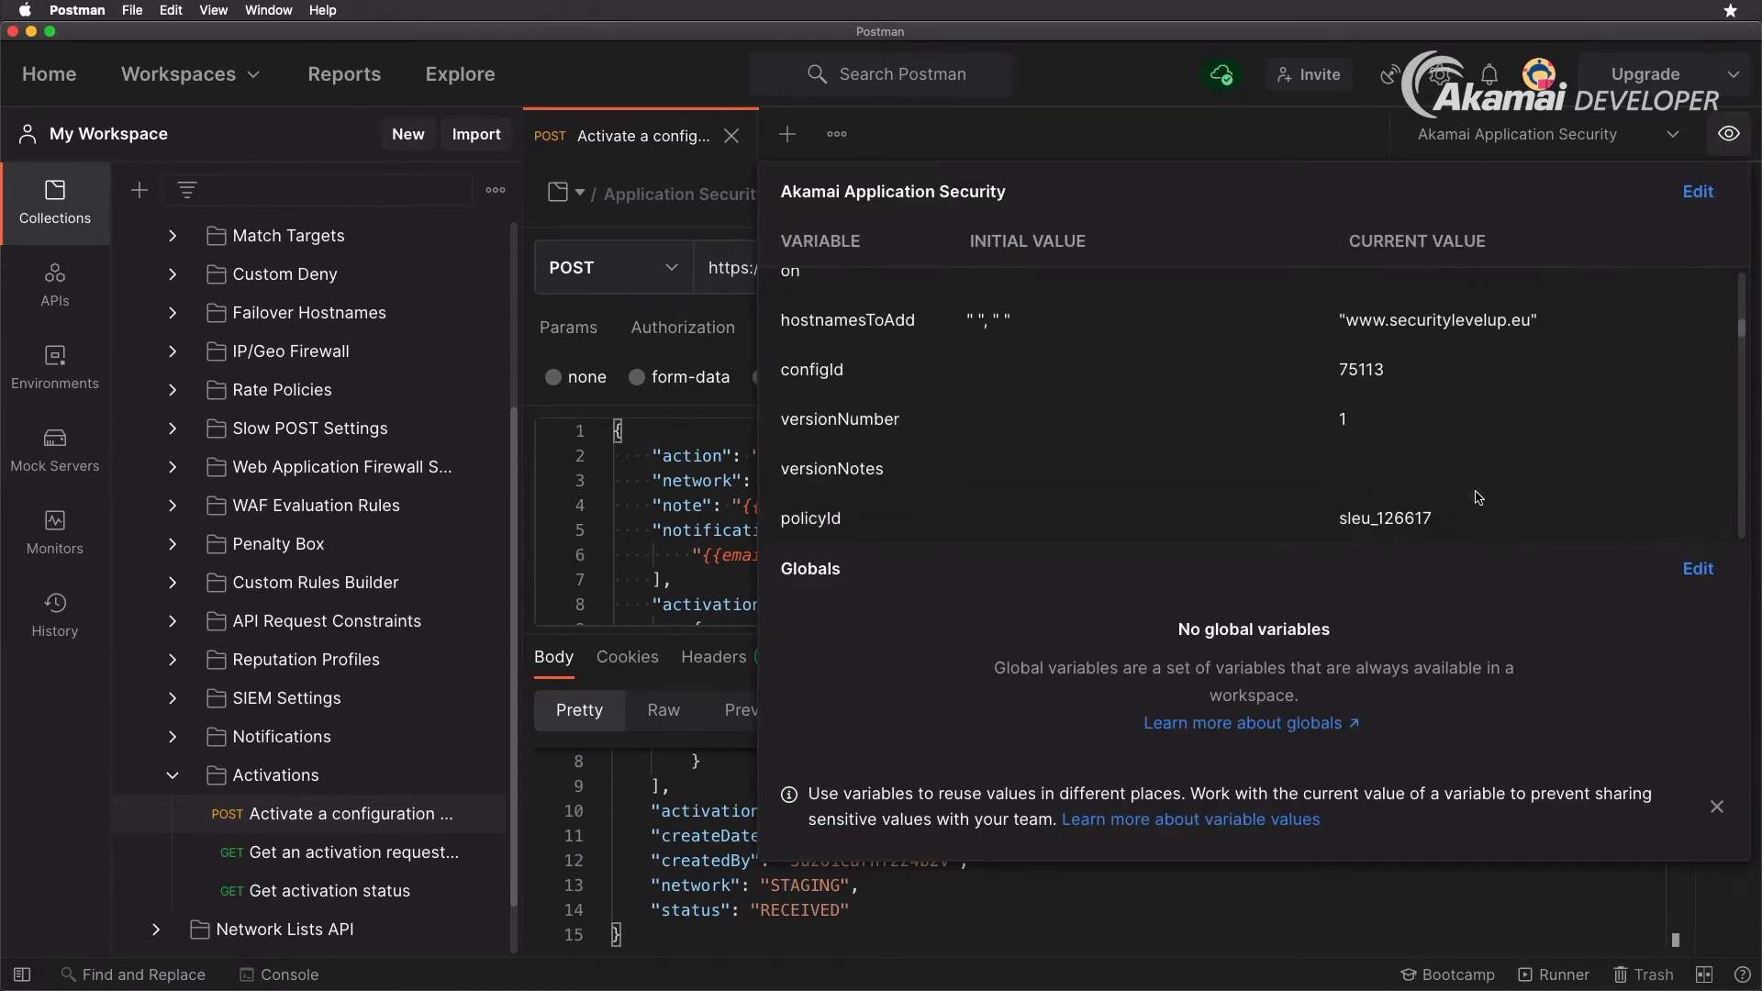
pyautogui.scroll(-5, 1468, 495)
pyautogui.doubleClick(1424, 489)
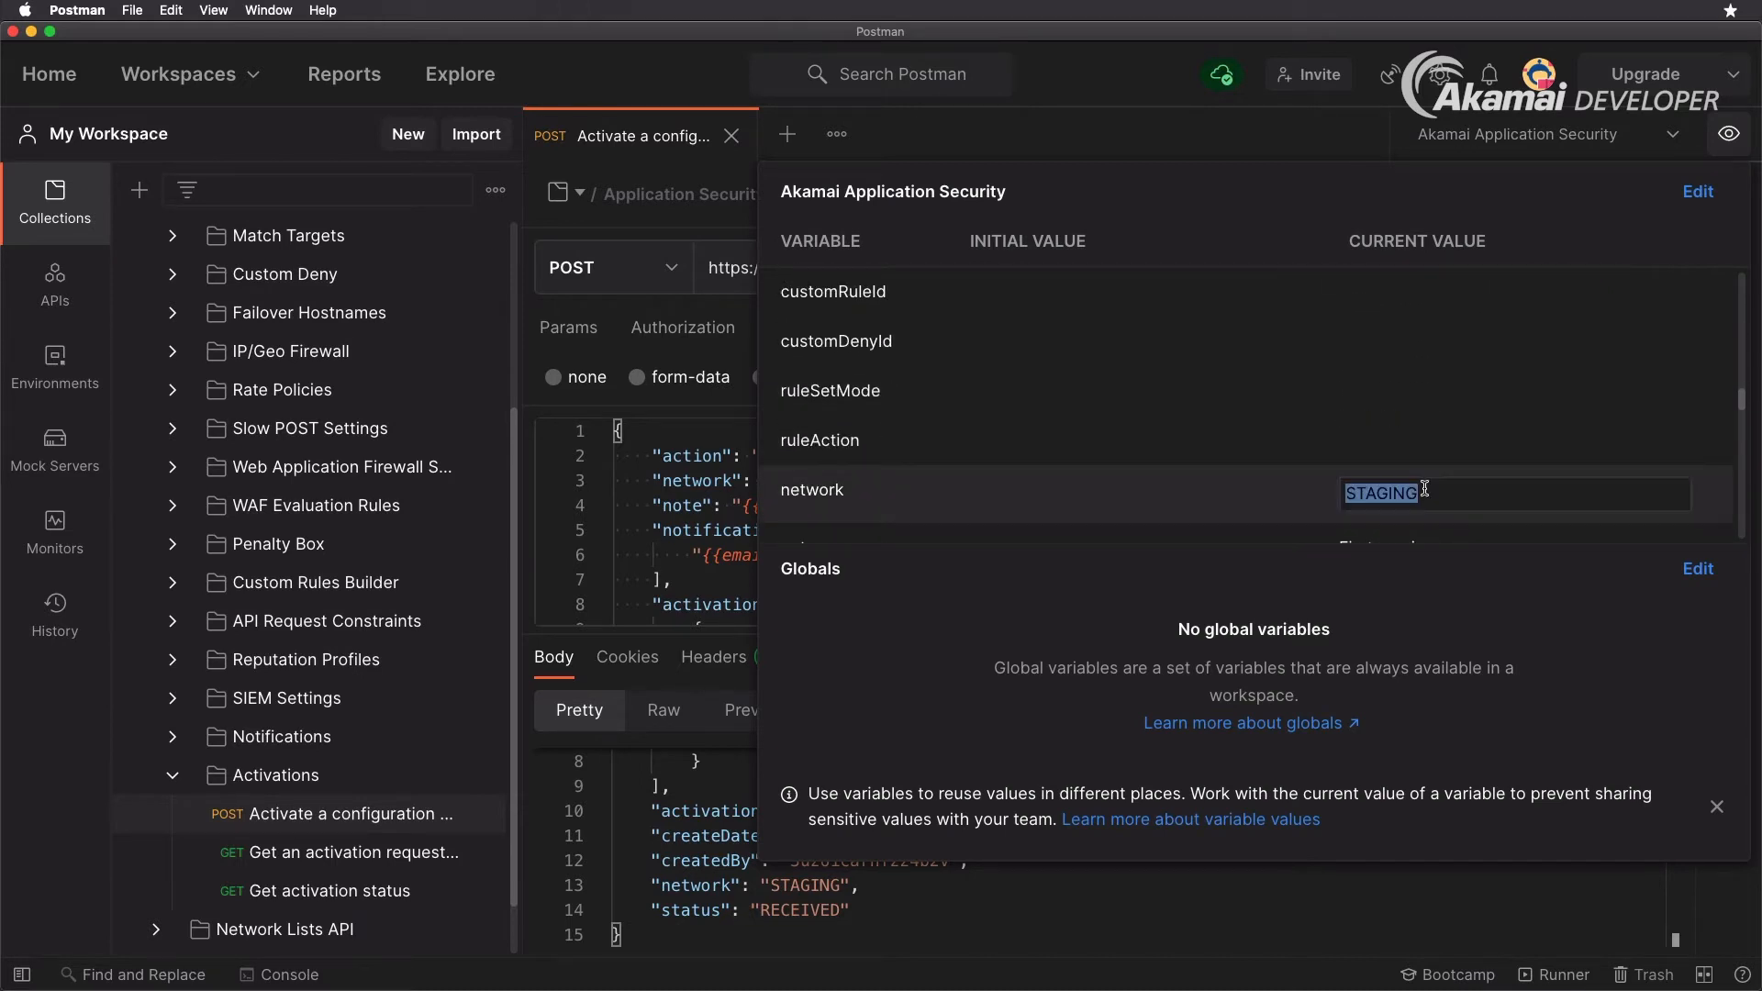
pyautogui.write('PRODUCTION')
pyautogui.press('Return')
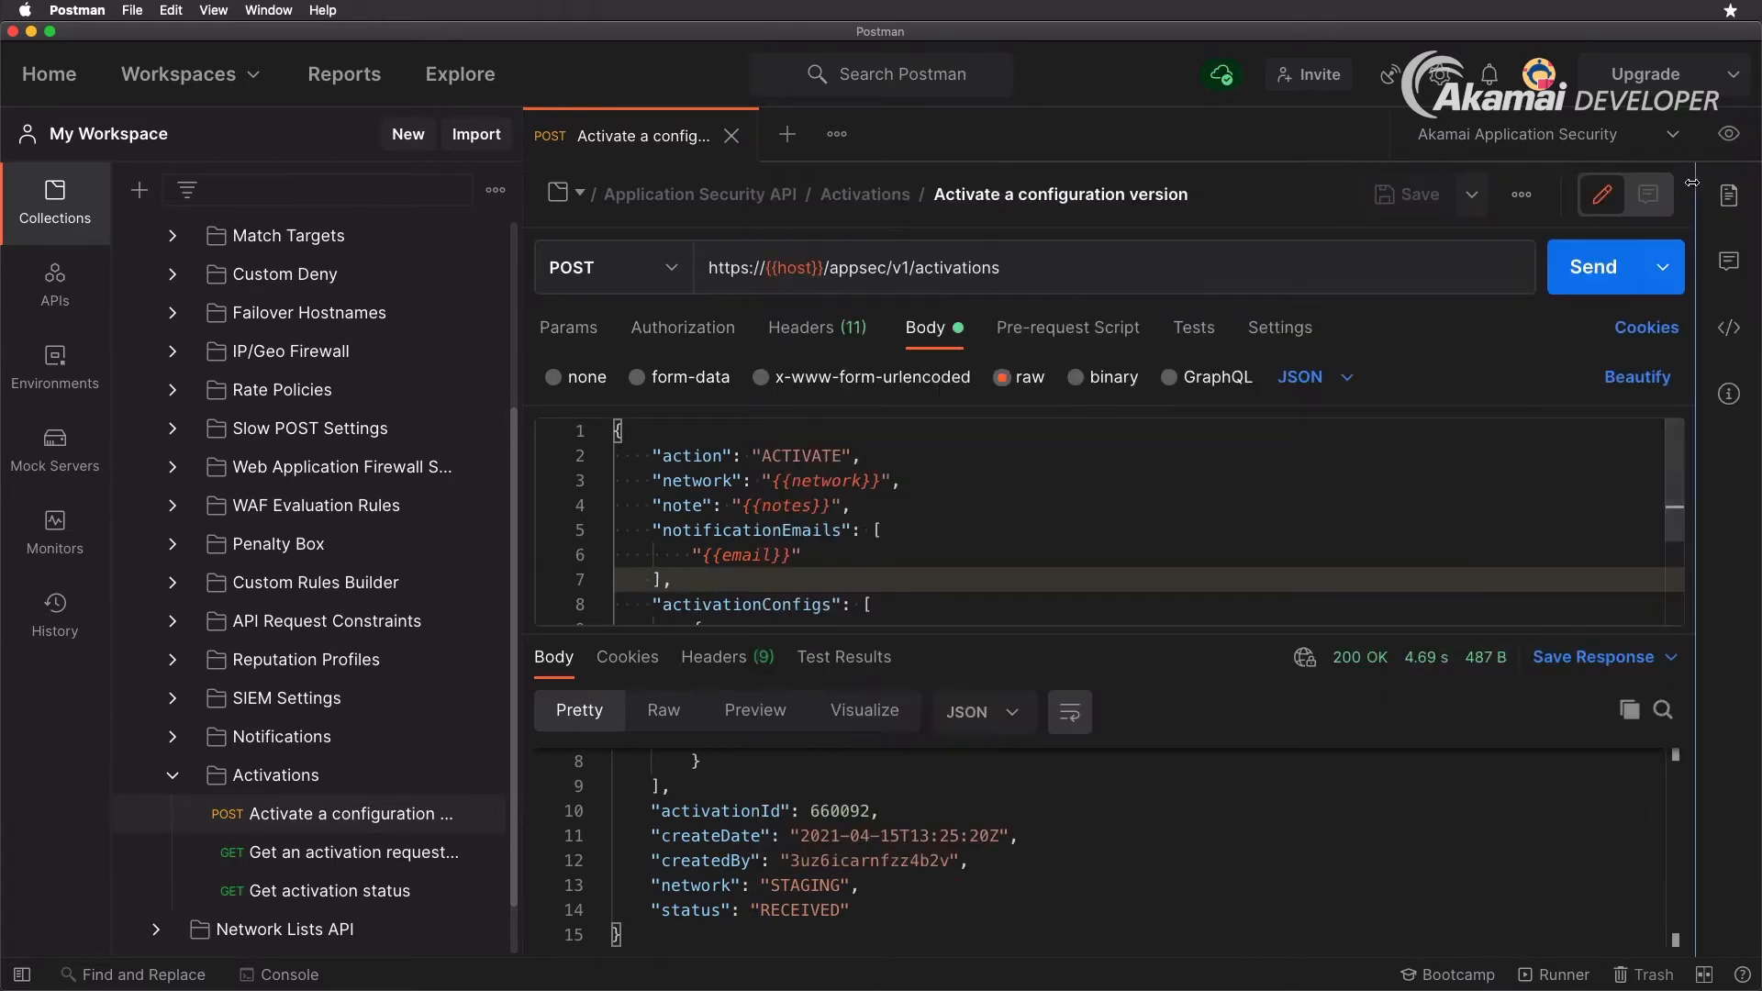
pyautogui.click(1590, 280)
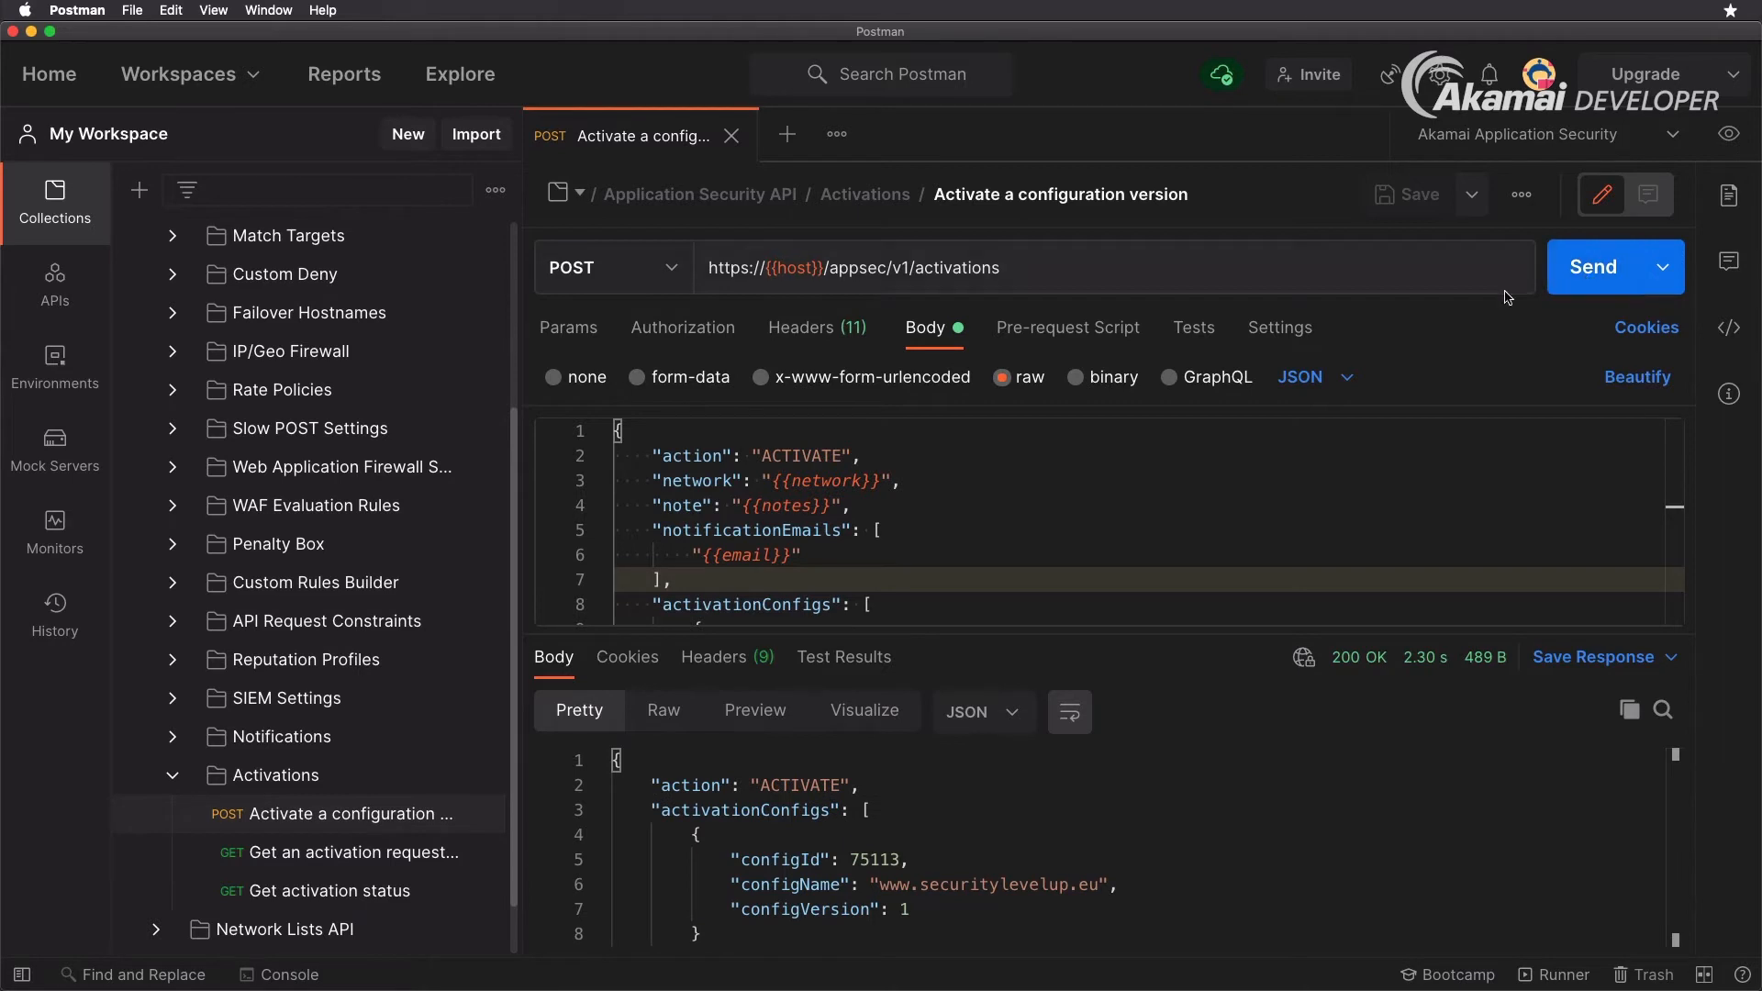
pyautogui.scroll(-3, 1353, 809)
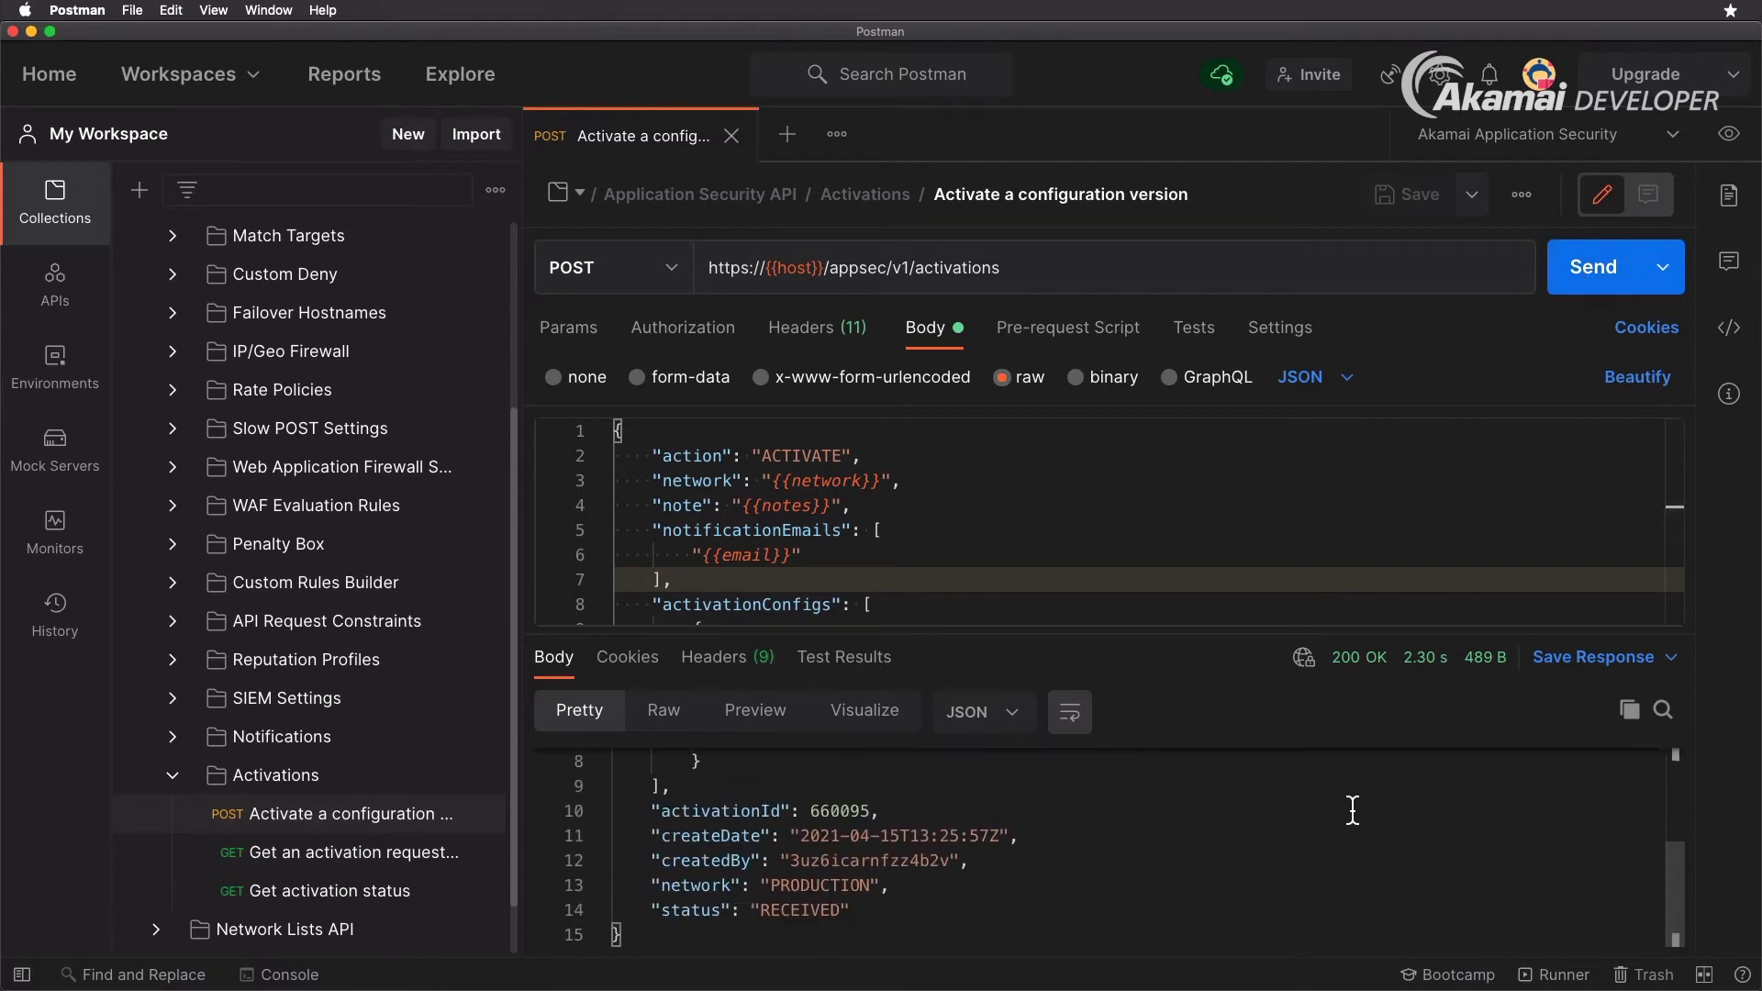